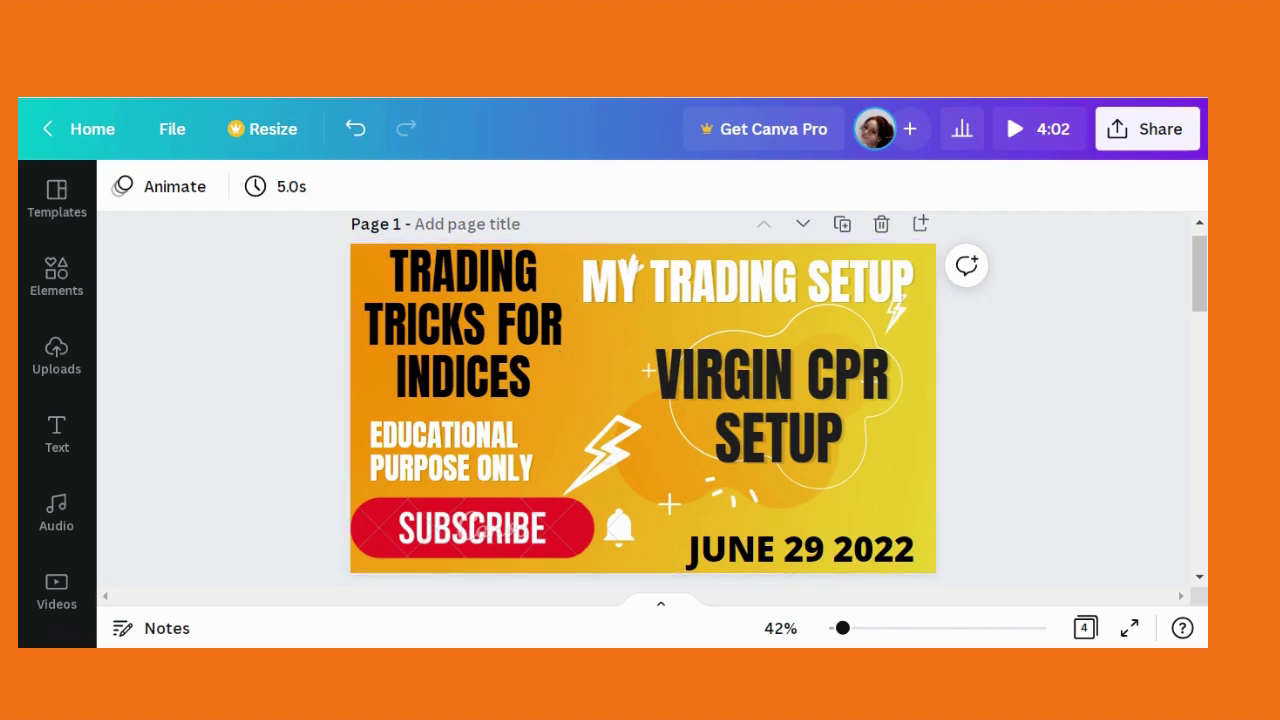
# Step: Switch to the untitled Paint drawing and draw three stacked horizontal pencil lines beside the notes, as the CPR levels
pyautogui.moveTo(500, 623)
pyautogui.click(580, 611)
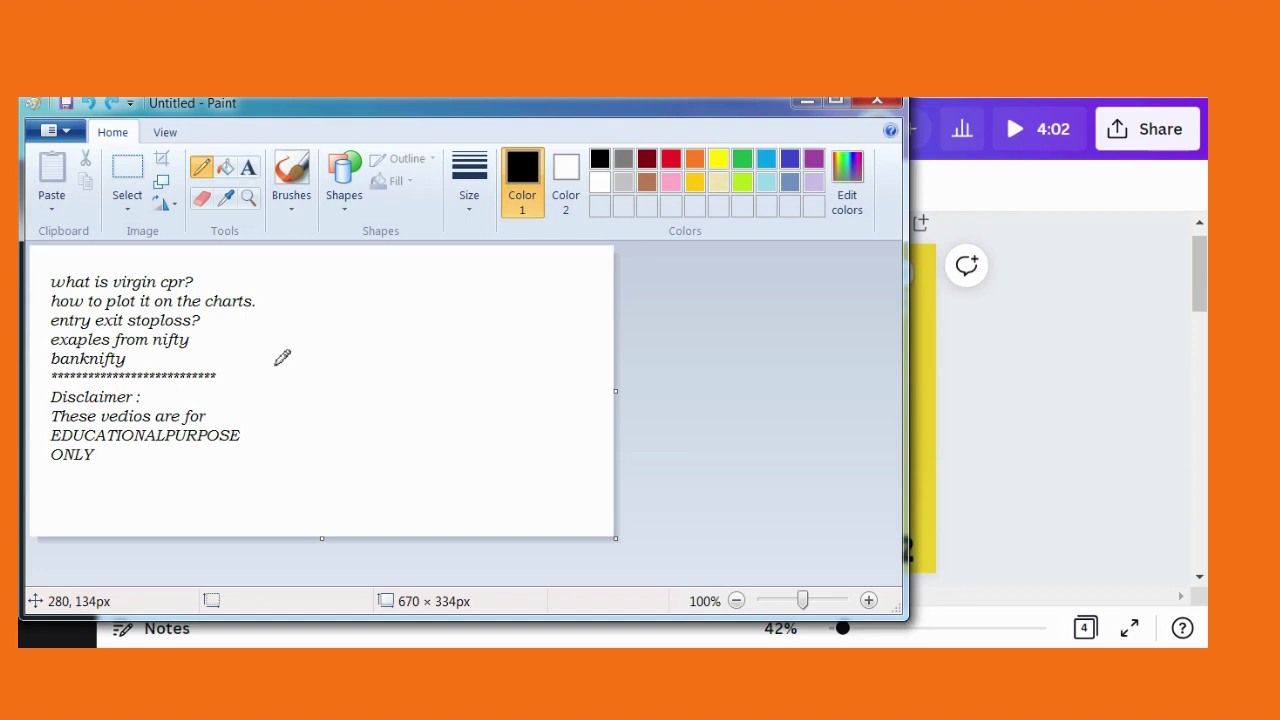
pyautogui.moveTo(278, 362); pyautogui.dragTo(381, 362)
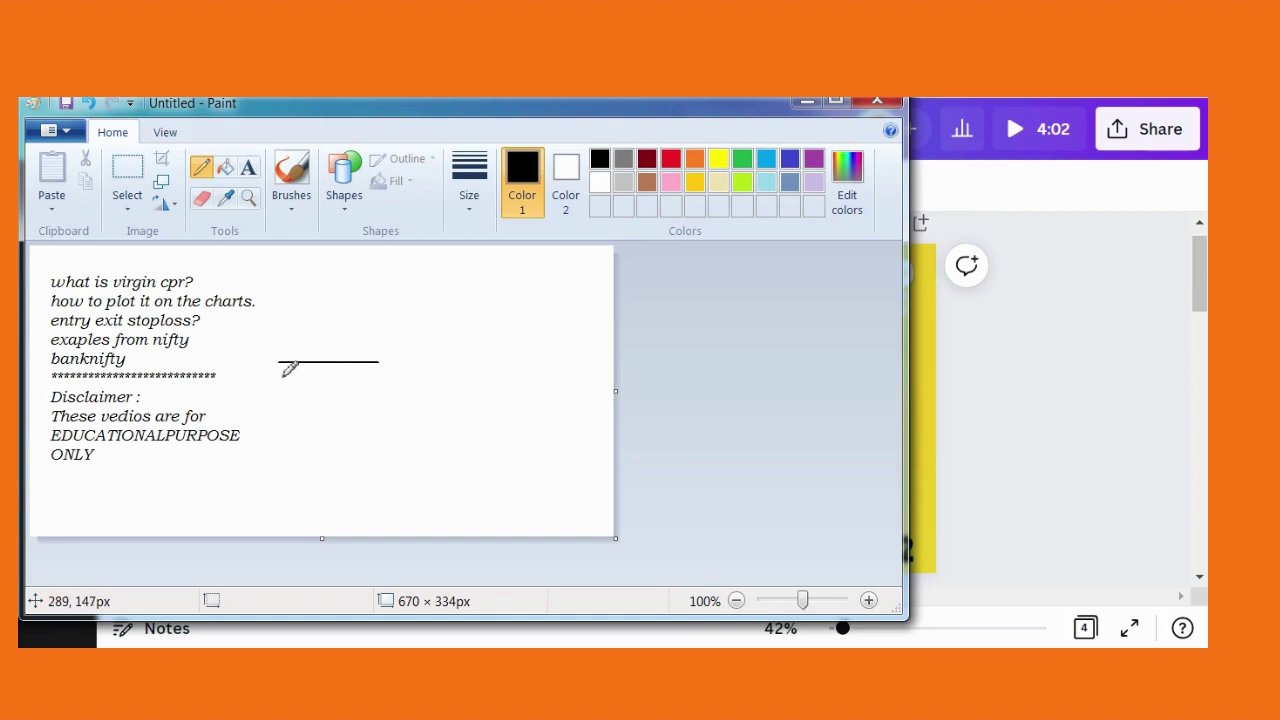
pyautogui.moveTo(280, 372); pyautogui.dragTo(381, 376)
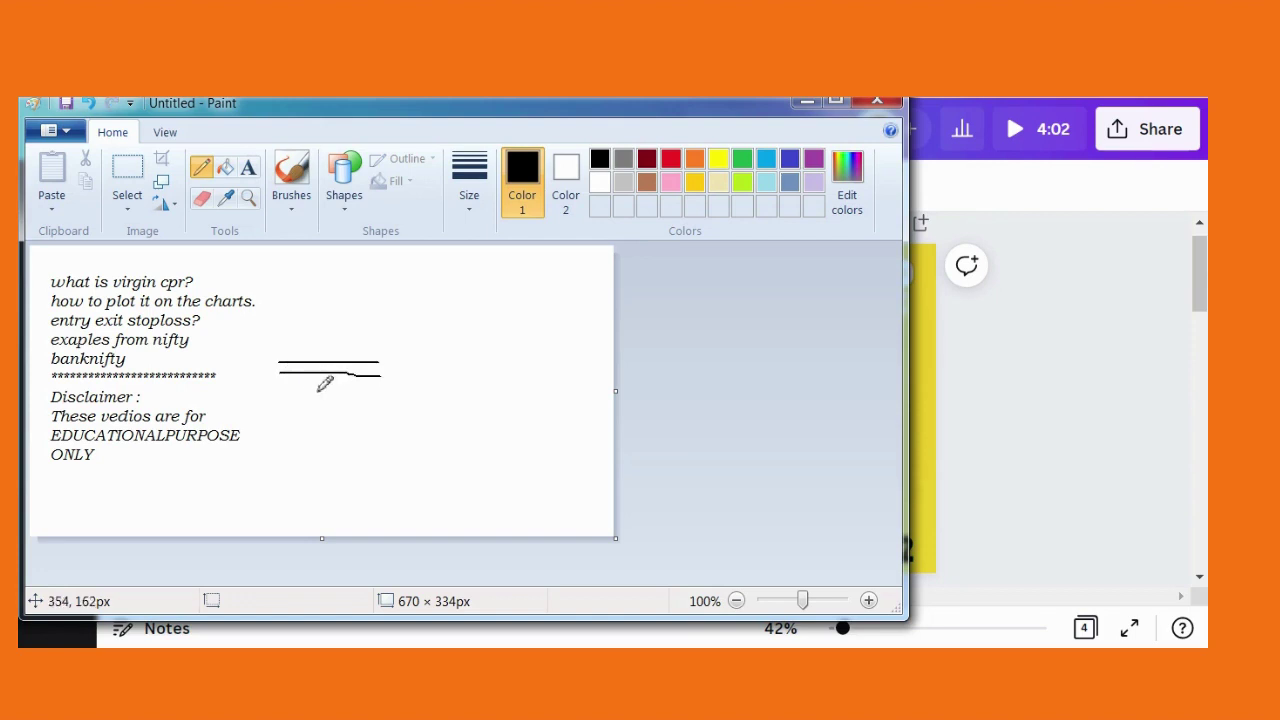
pyautogui.moveTo(281, 389); pyautogui.dragTo(377, 386)
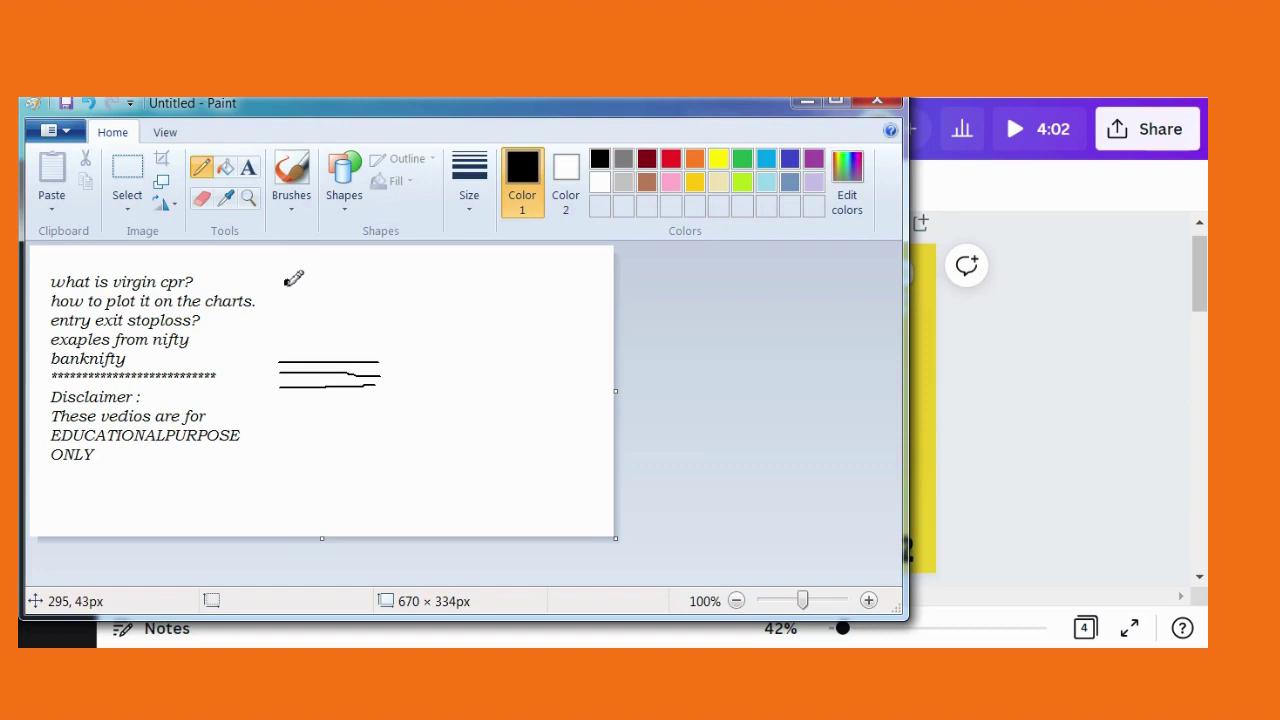
# Step: Sketch a zigzag price path above the three lines without touching them, and extend the lines rightward as a box
pyautogui.moveTo(287, 284); pyautogui.dragTo(321, 352)
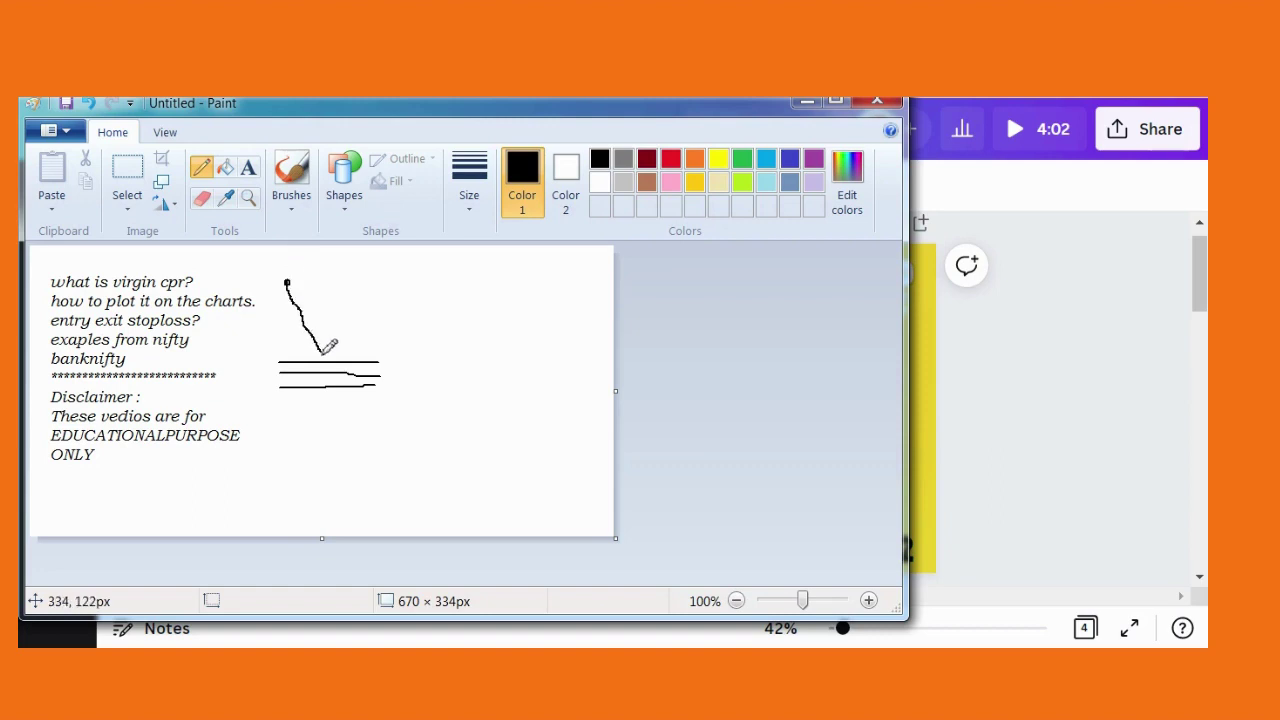
pyautogui.moveTo(321, 352)
pyautogui.mouseDown()
pyautogui.moveTo(341, 283)
pyautogui.moveTo(372, 333)
pyautogui.moveTo(382, 283)
pyautogui.moveTo(398, 290)
pyautogui.moveTo(400, 337)
pyautogui.moveTo(408, 301)
pyautogui.moveTo(495, 318)
pyautogui.moveTo(470, 312)
pyautogui.moveTo(595, 305)
pyautogui.mouseUp()
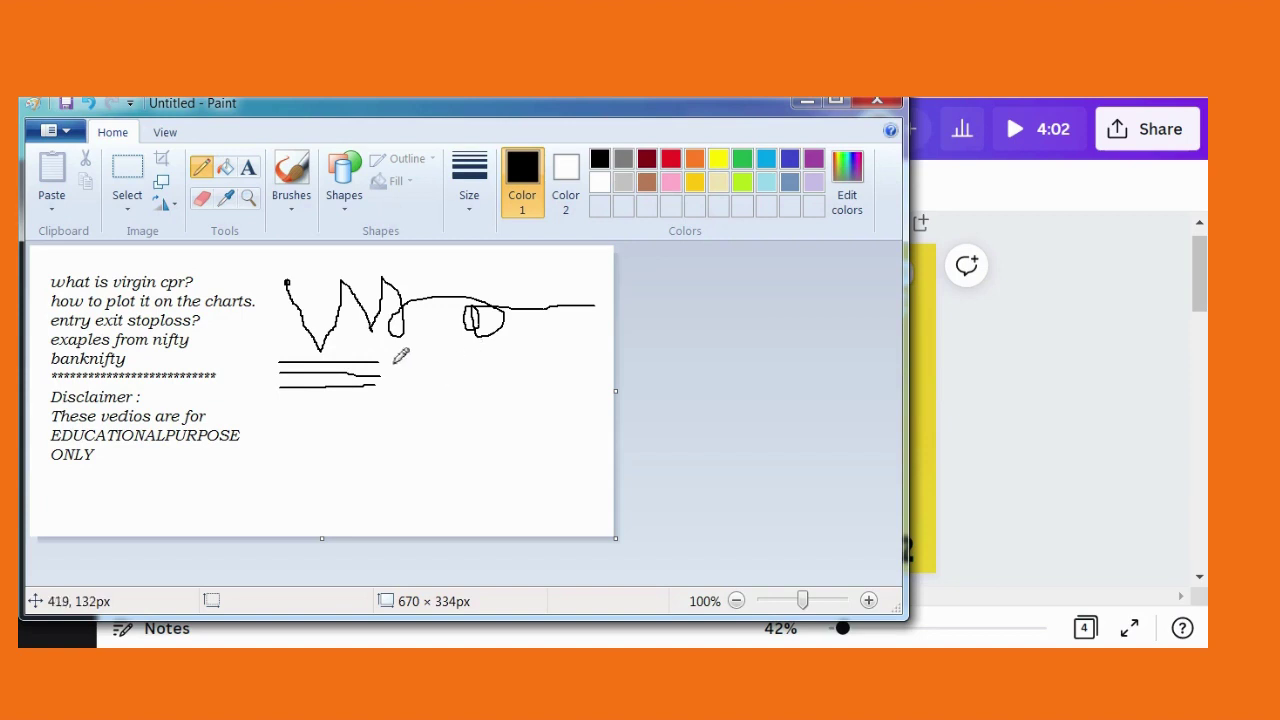
pyautogui.moveTo(380, 365)
pyautogui.mouseDown()
pyautogui.moveTo(388, 391)
pyautogui.moveTo(380, 365)
pyautogui.moveTo(522, 359)
pyautogui.mouseUp()
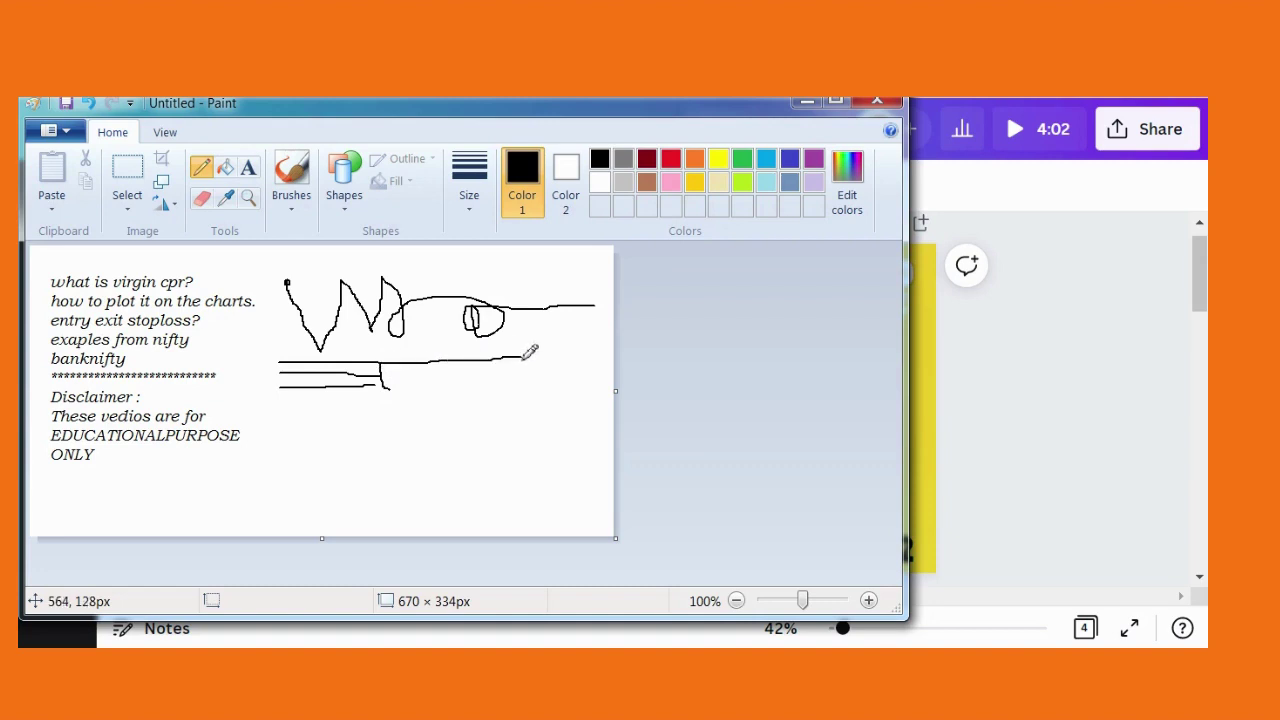
pyautogui.moveTo(381, 392)
pyautogui.mouseDown()
pyautogui.moveTo(509, 395)
pyautogui.moveTo(535, 370)
pyautogui.moveTo(532, 353)
pyautogui.moveTo(520, 356)
pyautogui.mouseUp()
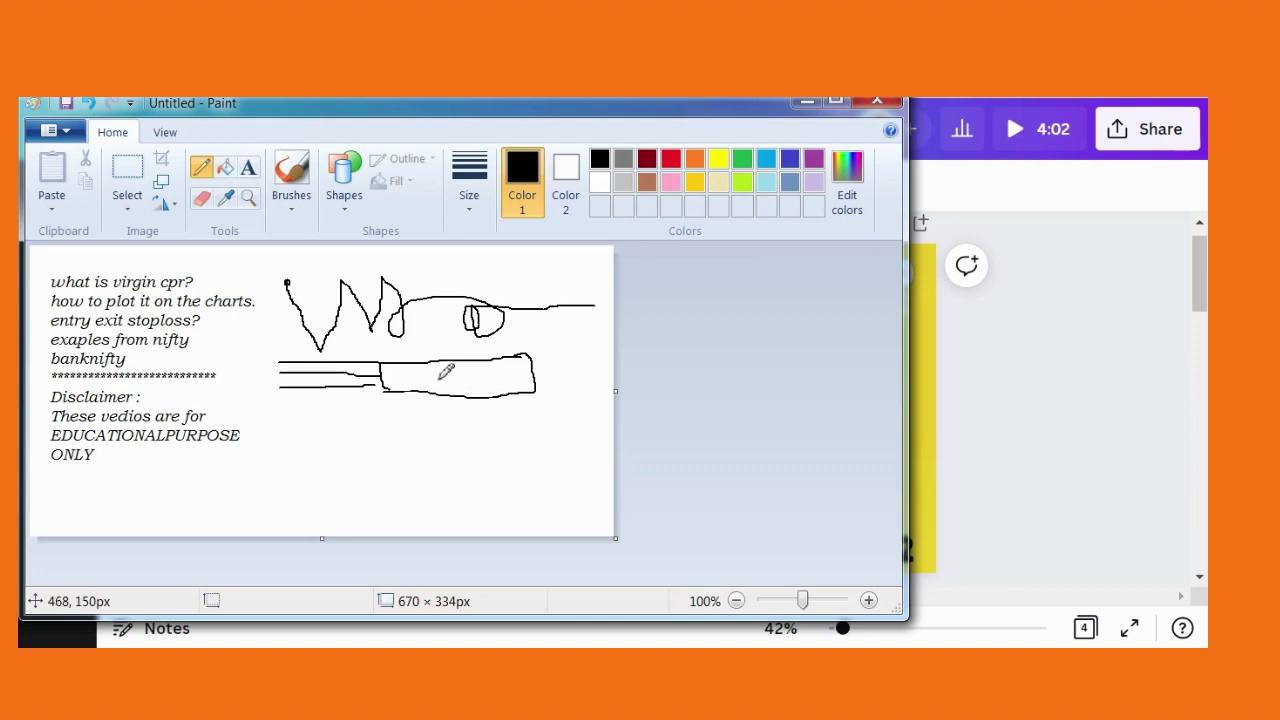
# Step: Mark two candles inside the extended box and handwrite notes around it, including the 1:2 ratio beyond its right end
pyautogui.moveTo(430, 344); pyautogui.dragTo(430, 372)
pyautogui.moveTo(433, 378); pyautogui.dragTo(443, 374)
pyautogui.moveTo(401, 365)
pyautogui.mouseDown()
pyautogui.moveTo(396, 390)
pyautogui.moveTo(416, 390)
pyautogui.moveTo(416, 358)
pyautogui.moveTo(401, 363)
pyautogui.moveTo(395, 404)
pyautogui.moveTo(415, 404)
pyautogui.moveTo(330, 423)
pyautogui.moveTo(357, 402)
pyautogui.moveTo(389, 416)
pyautogui.mouseUp()
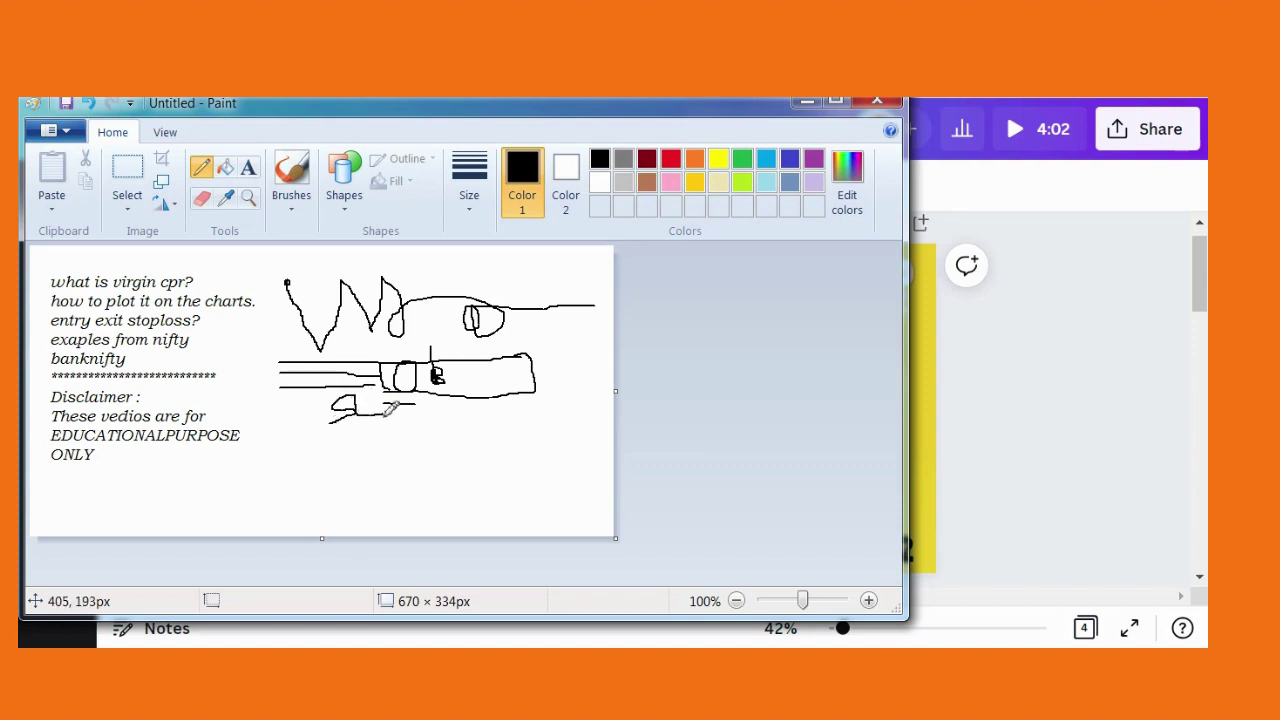
pyautogui.moveTo(540, 339)
pyautogui.mouseDown()
pyautogui.moveTo(546, 358)
pyautogui.moveTo(577, 339)
pyautogui.moveTo(589, 352)
pyautogui.moveTo(617, 339)
pyautogui.mouseUp()
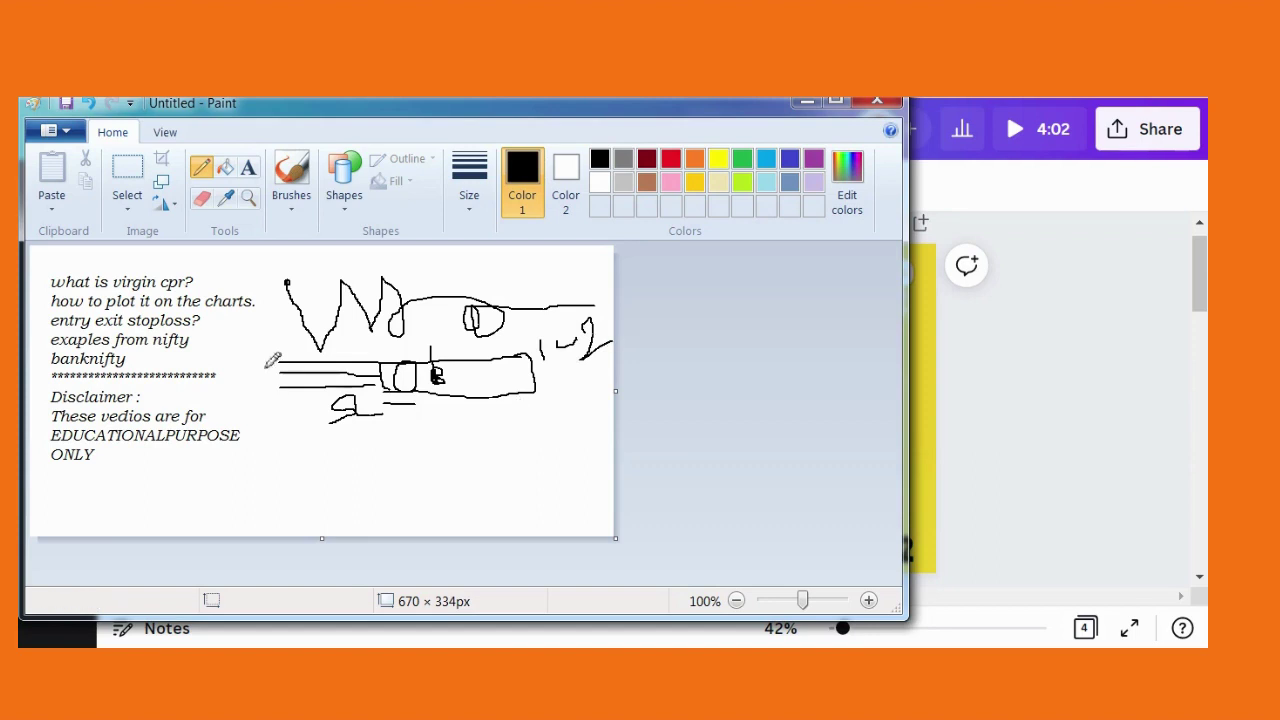
# Step: Add a two-line text below the sketch reading "target: 1:2" and "todays cpr"
pyautogui.click(250, 170)
pyautogui.click(450, 447)
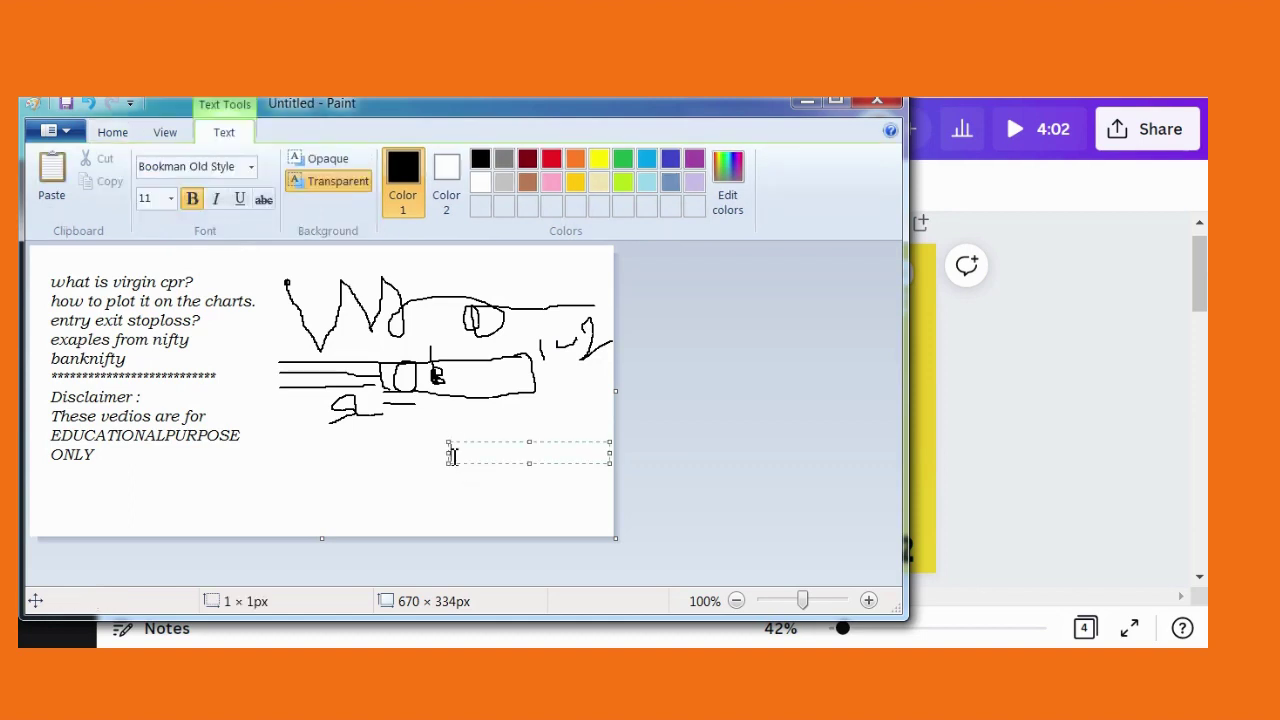
pyautogui.write('target: 1:2')
pyautogui.press('Return')
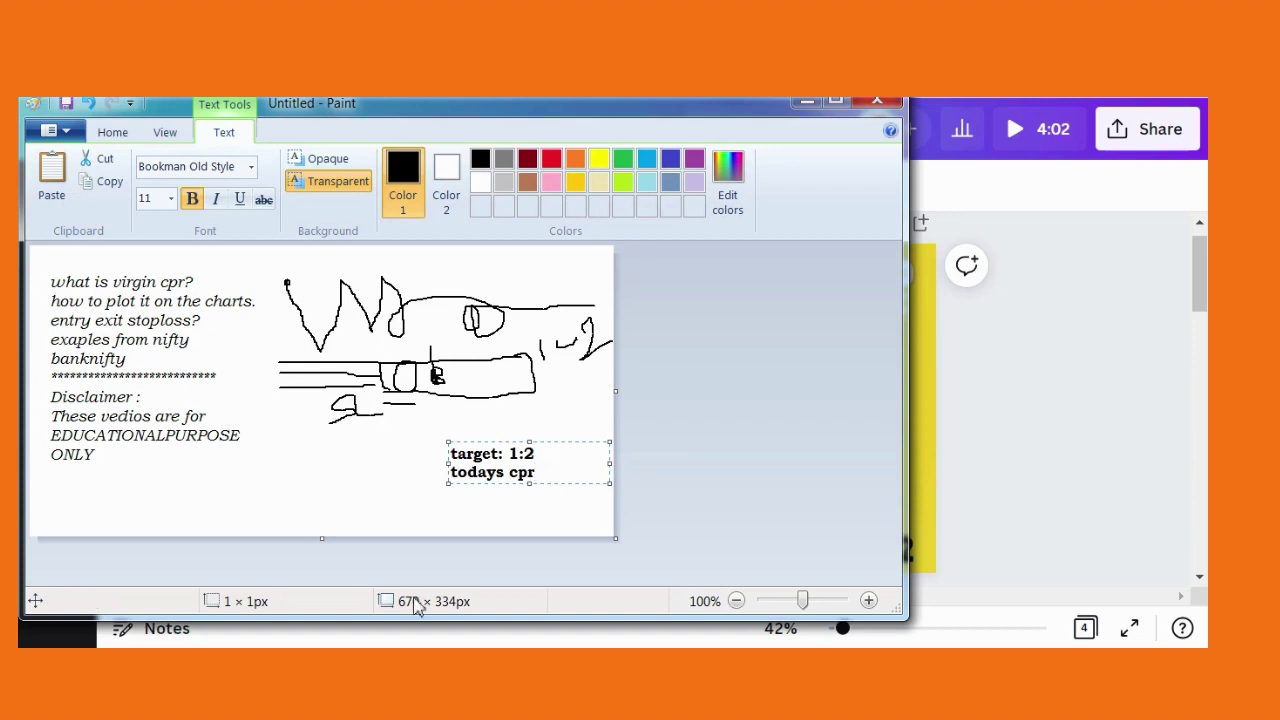
# Step: Switch to the TradingView window and view the 5-minute NIFTY chart around 28 and 29 June
pyautogui.moveTo(415, 665)
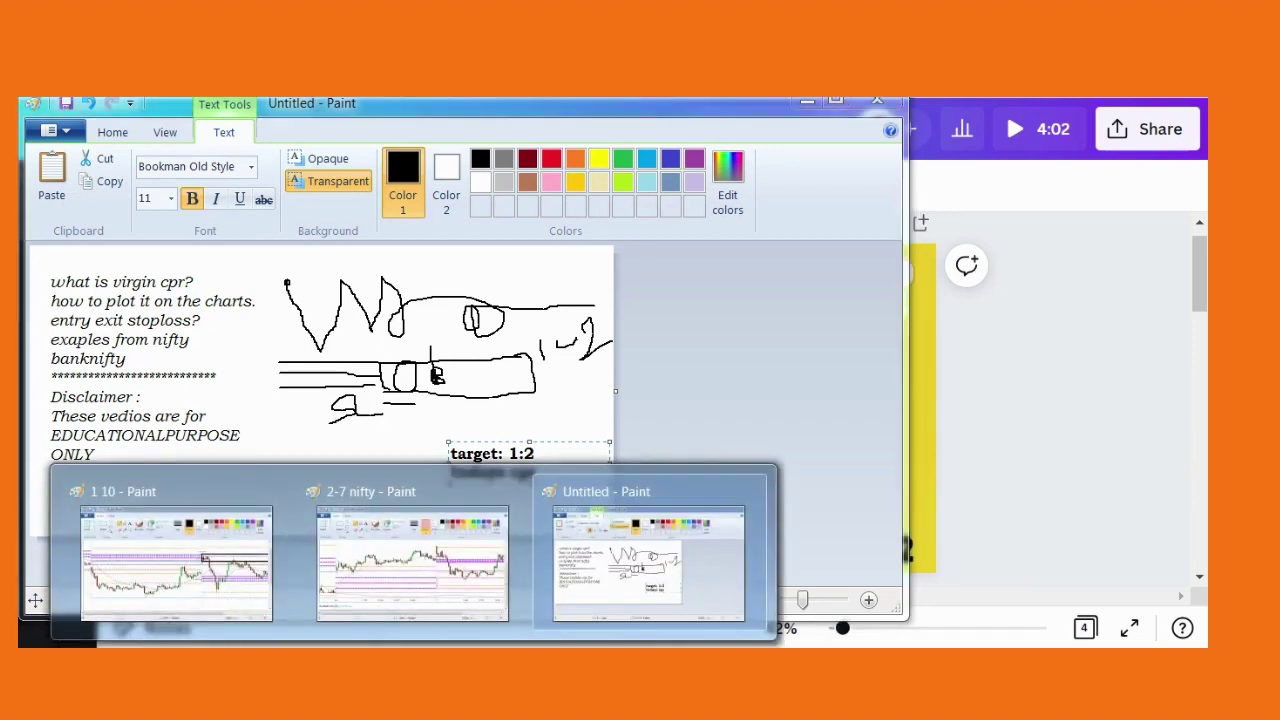
pyautogui.moveTo(300, 665)
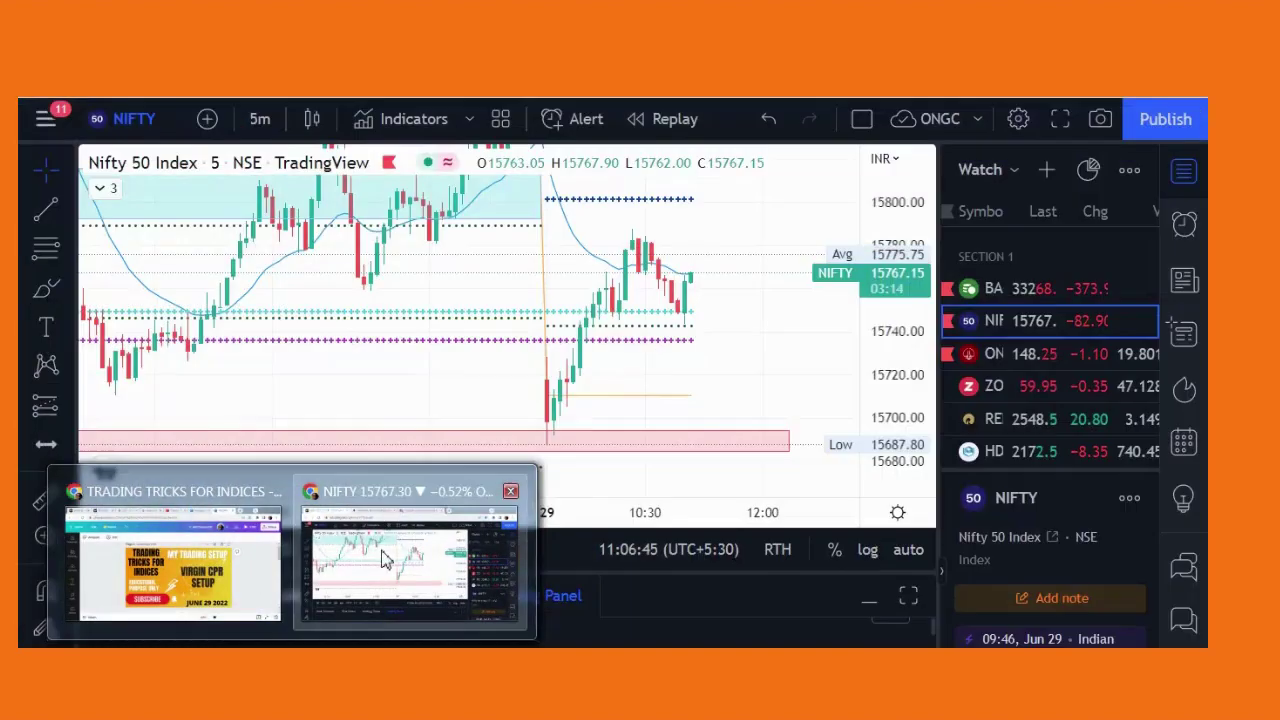
pyautogui.click(383, 560)
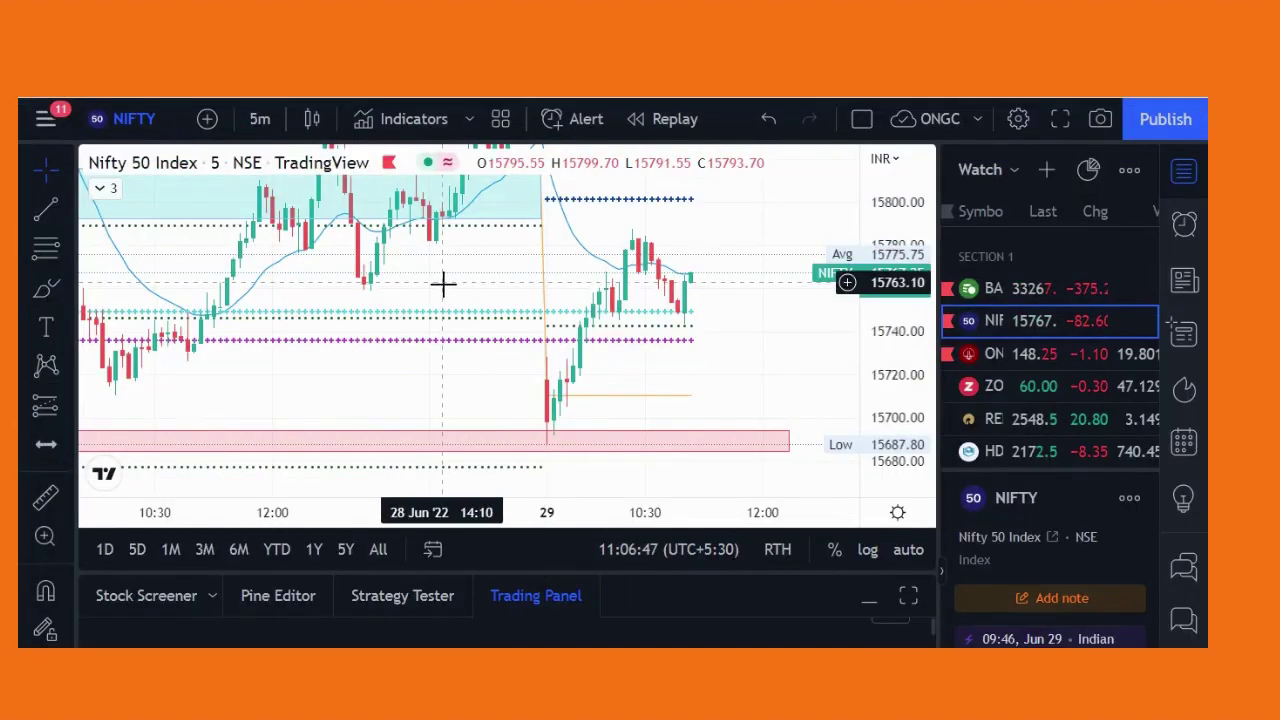
pyautogui.moveTo(443, 283); pyautogui.dragTo(687, 273)
# Step: Bring up the 5-minute NIFTY BANK chart and examine the 27 June price action relative to that day's CPR lines
pyautogui.moveTo(300, 665)
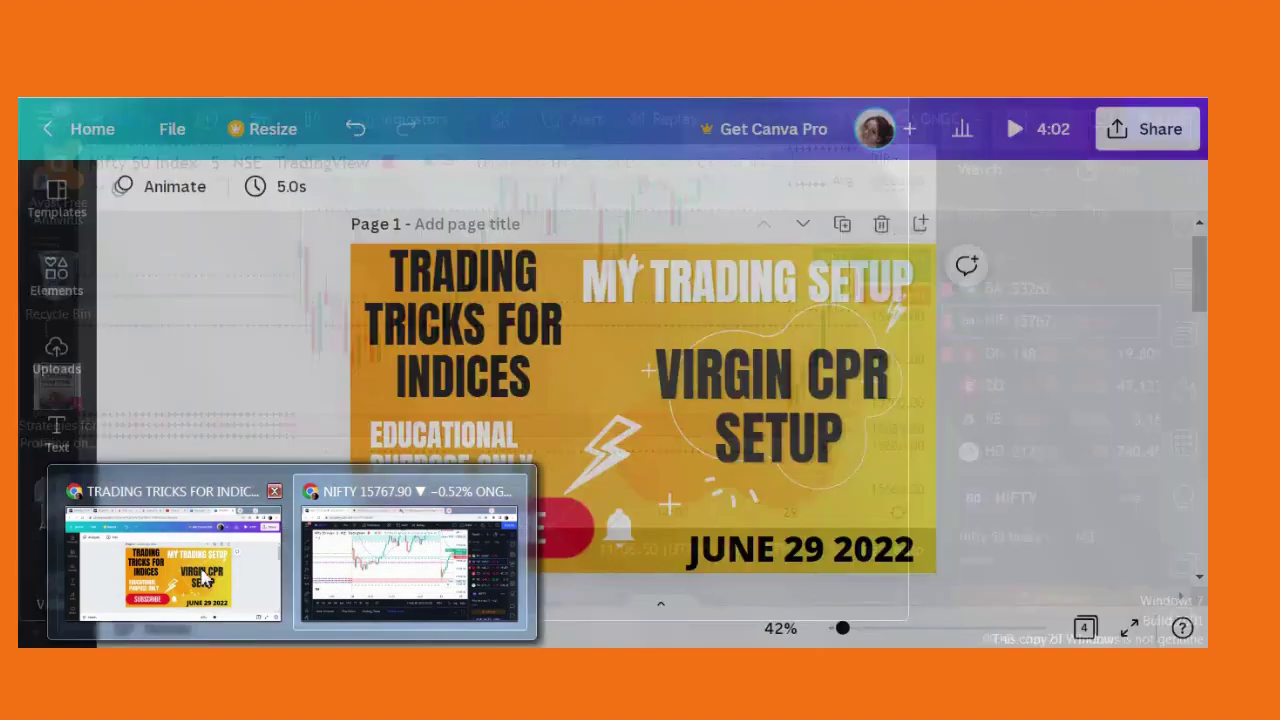
pyautogui.click(185, 568)
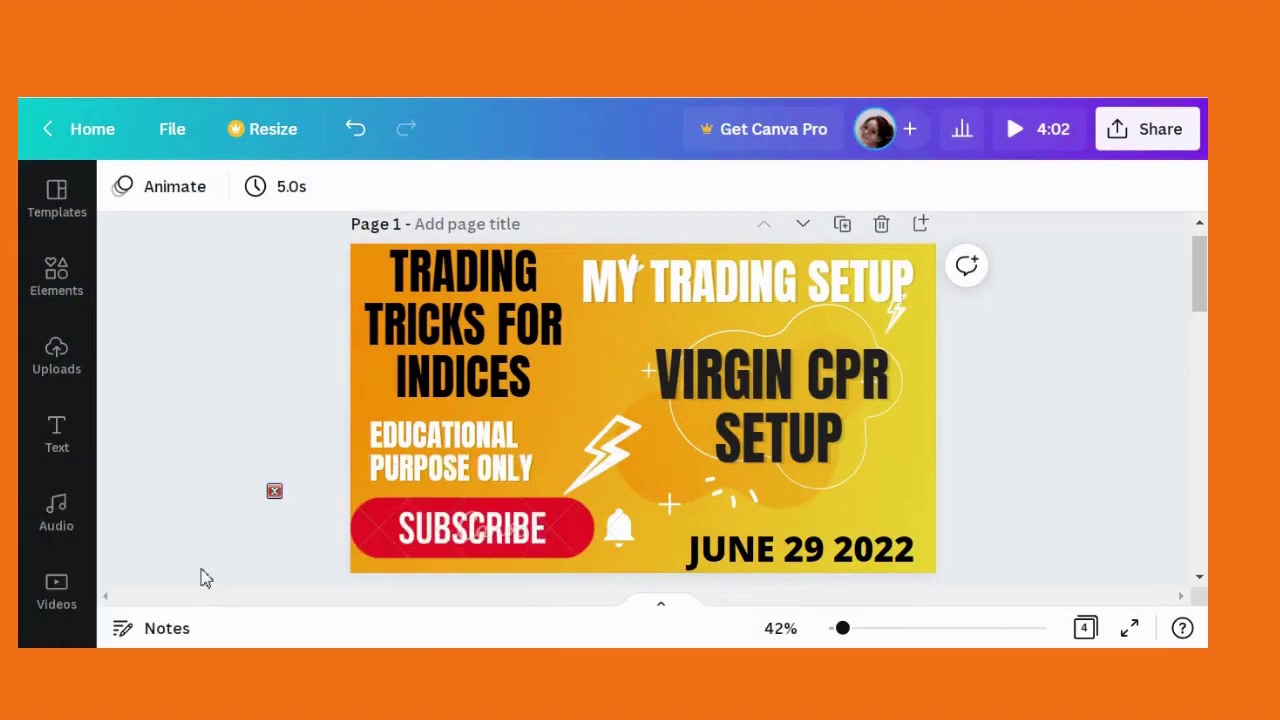
pyautogui.hotkey('alt', 'Tab')
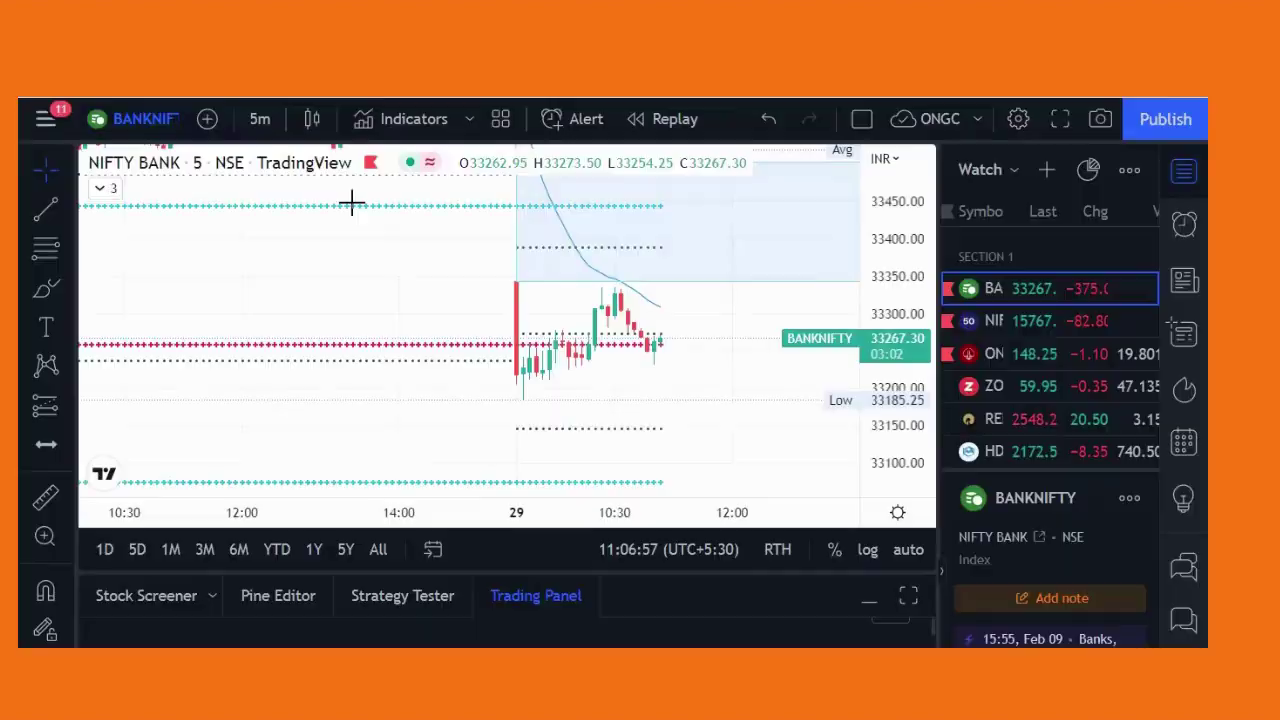
pyautogui.moveTo(394, 251); pyautogui.dragTo(676, 266)
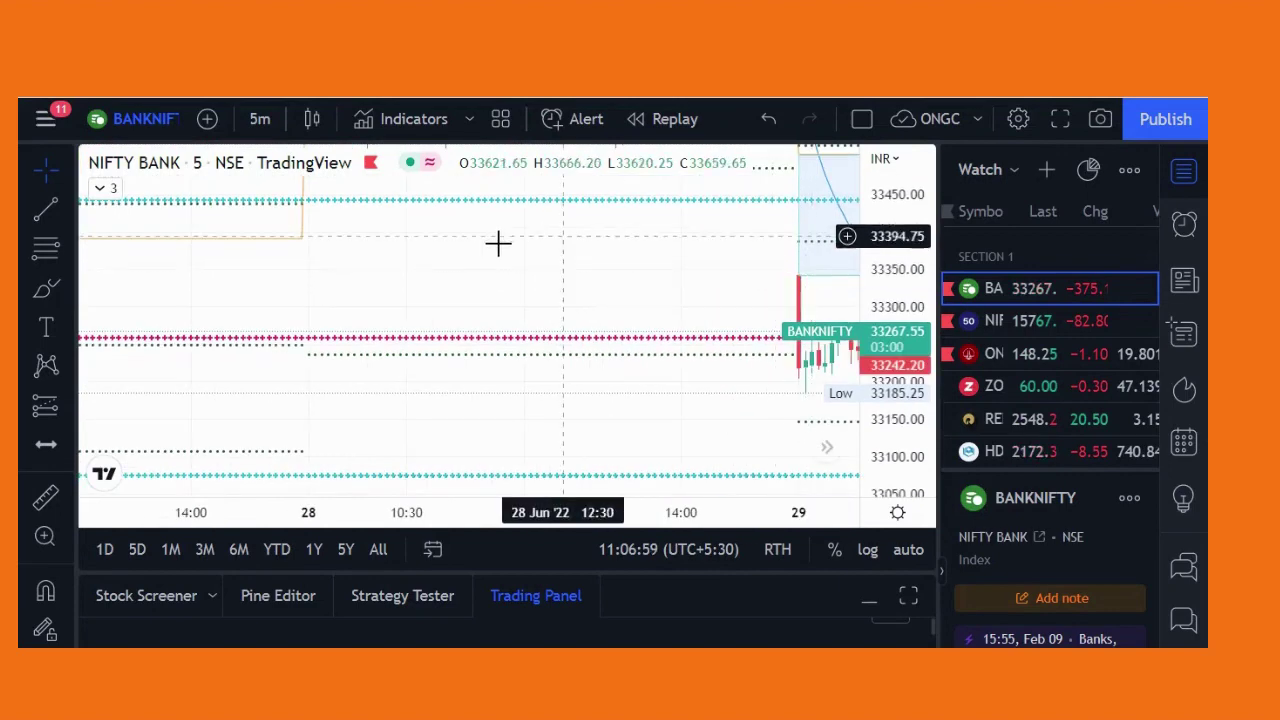
pyautogui.moveTo(543, 263); pyautogui.dragTo(826, 329)
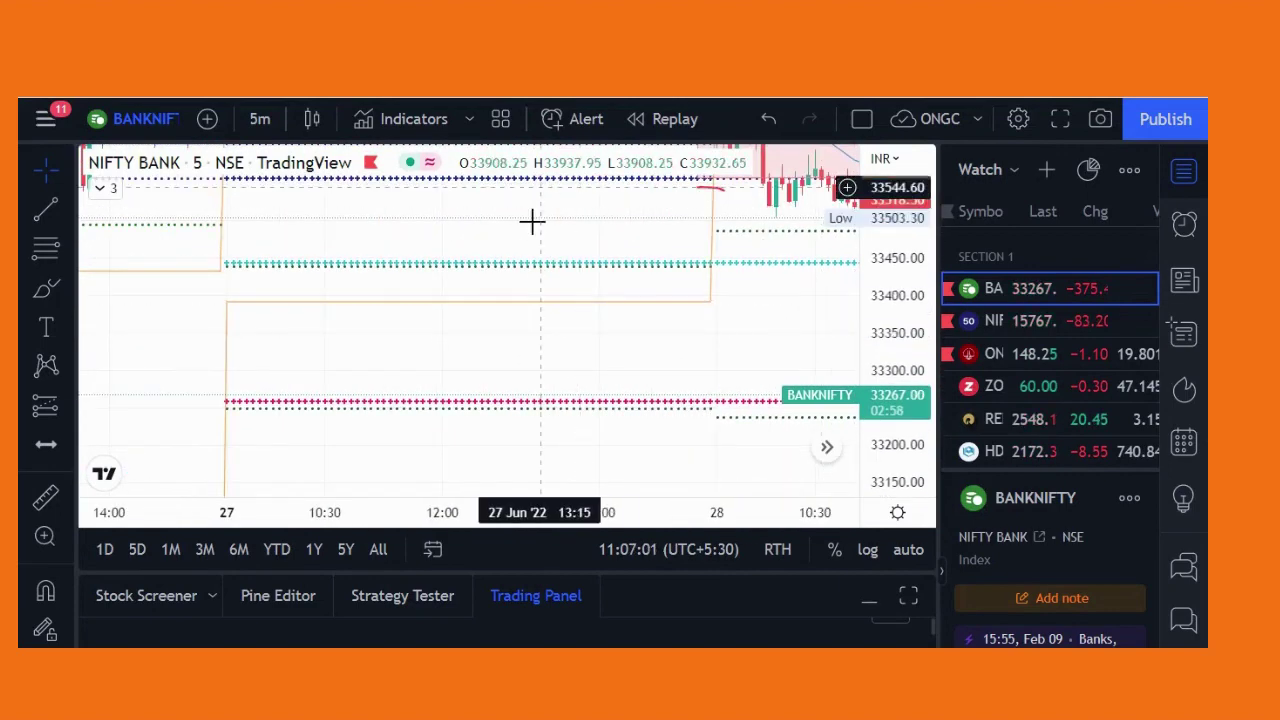
pyautogui.moveTo(531, 235); pyautogui.dragTo(666, 423)
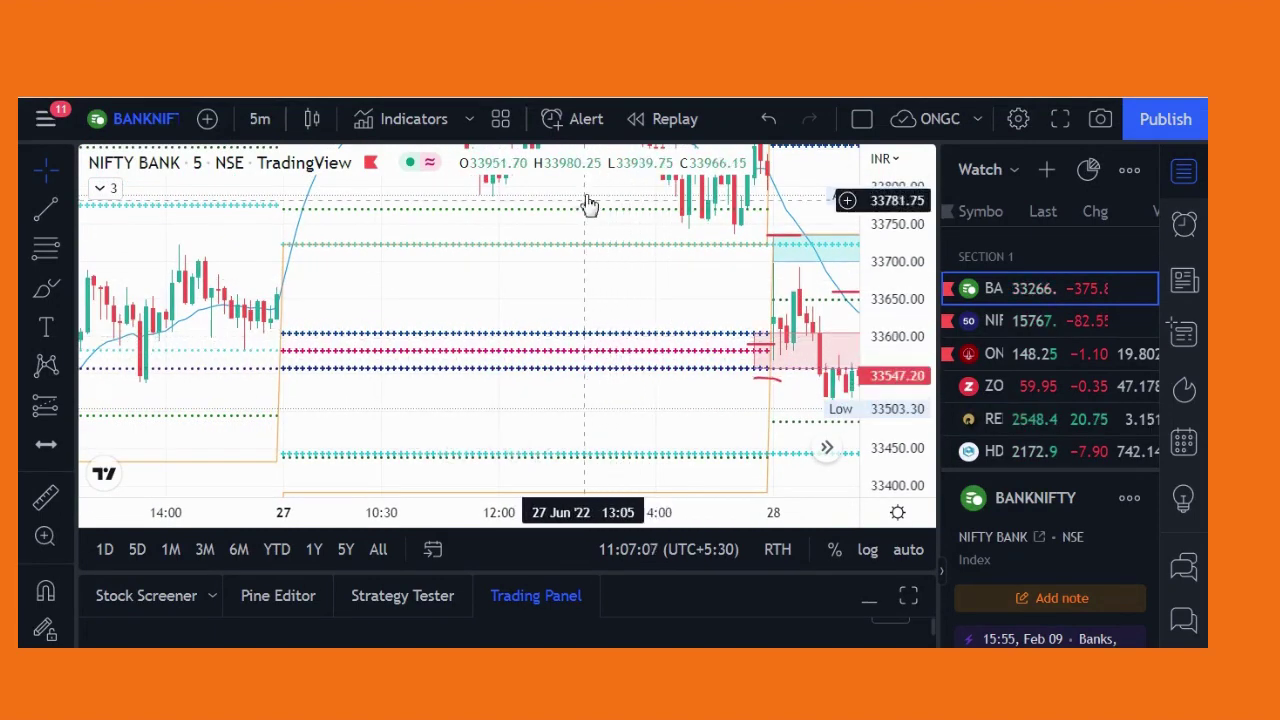
pyautogui.moveTo(586, 184); pyautogui.dragTo(617, 457)
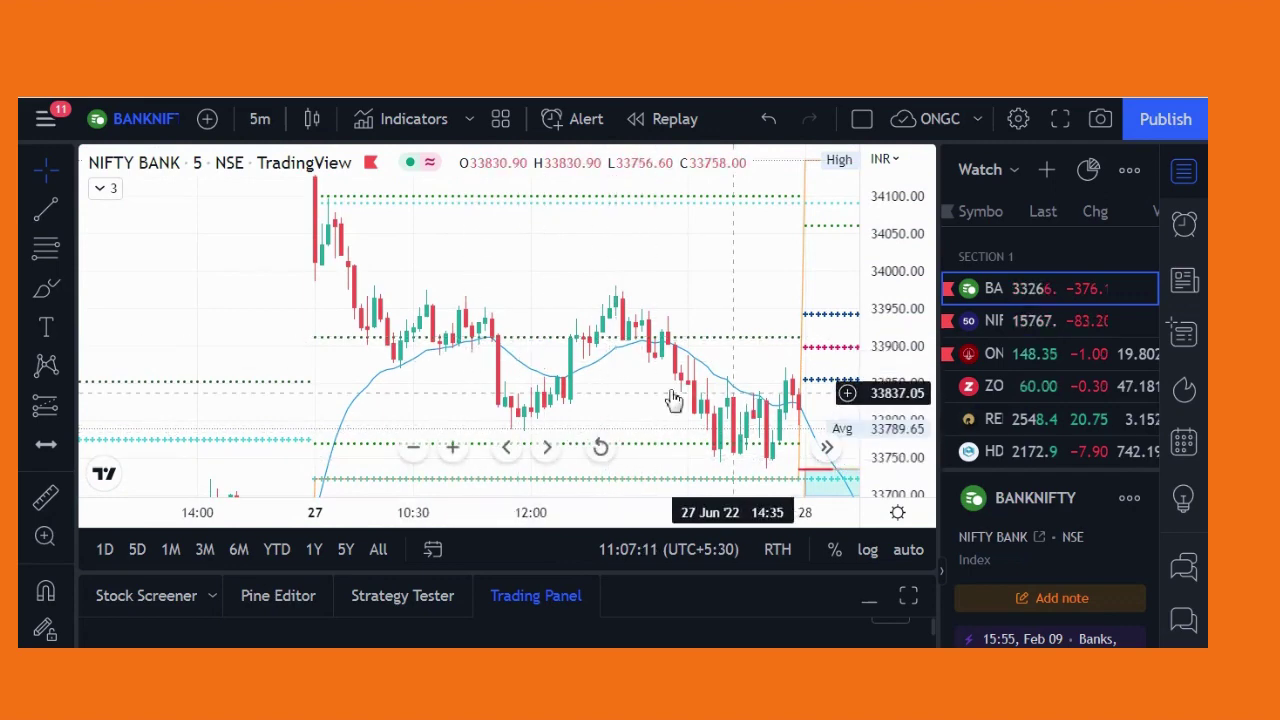
pyautogui.moveTo(668, 390); pyautogui.dragTo(614, 237)
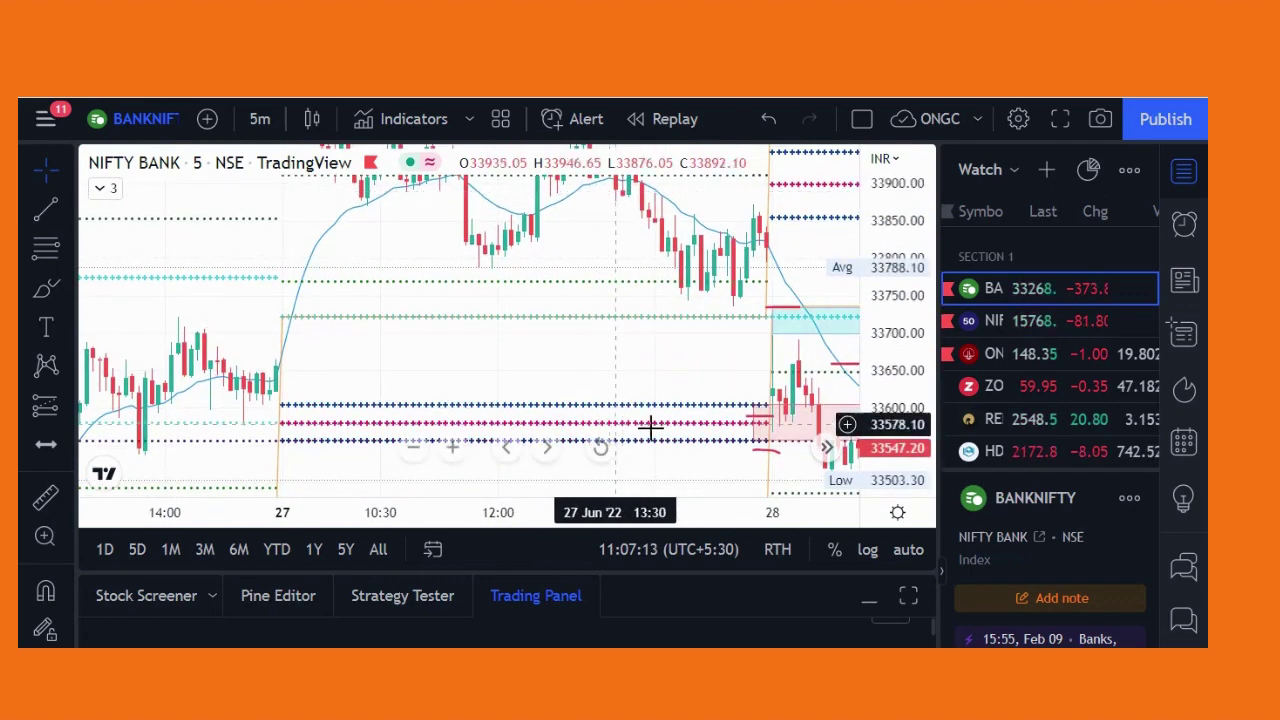
pyautogui.moveTo(623, 374); pyautogui.dragTo(434, 286)
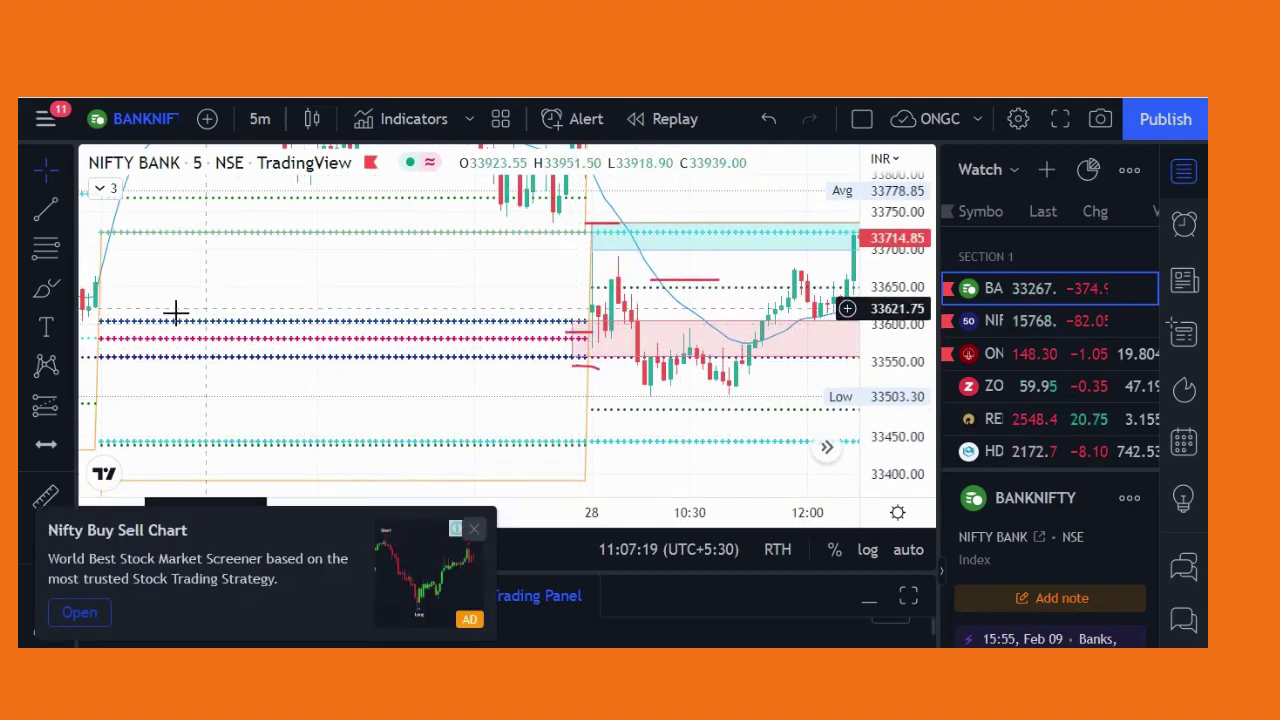
pyautogui.click(66, 290)
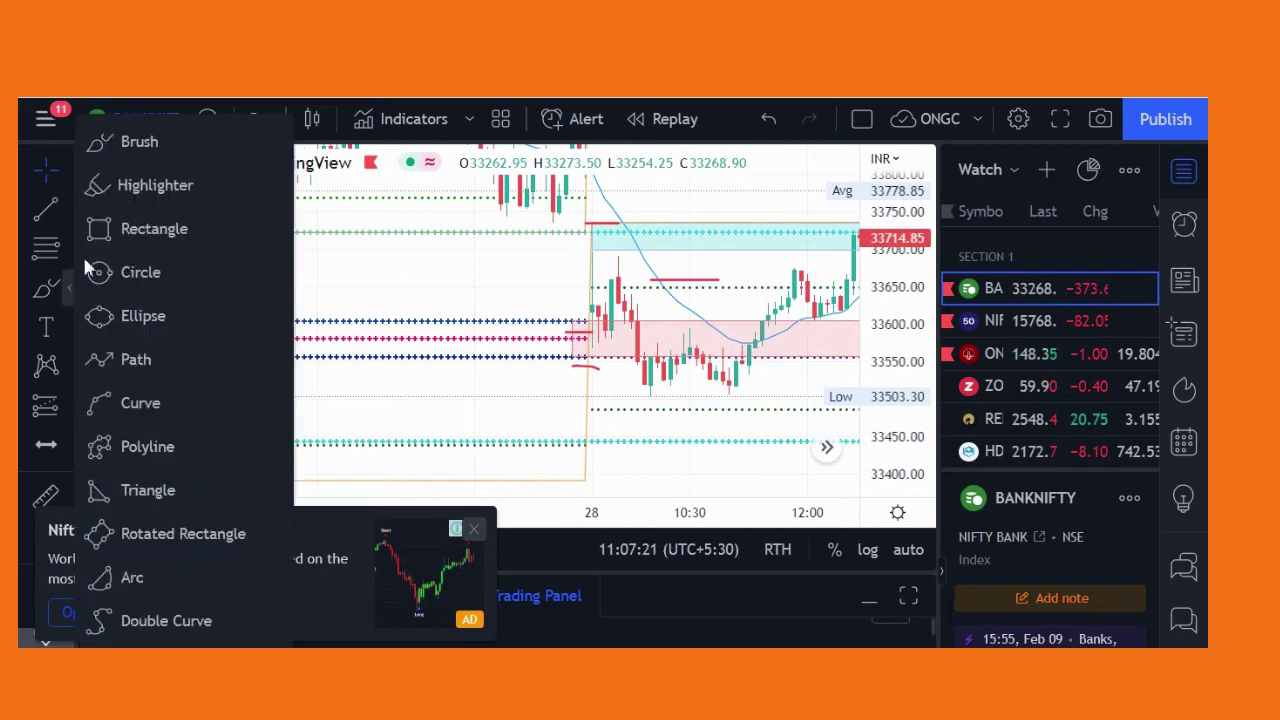
pyautogui.click(155, 232)
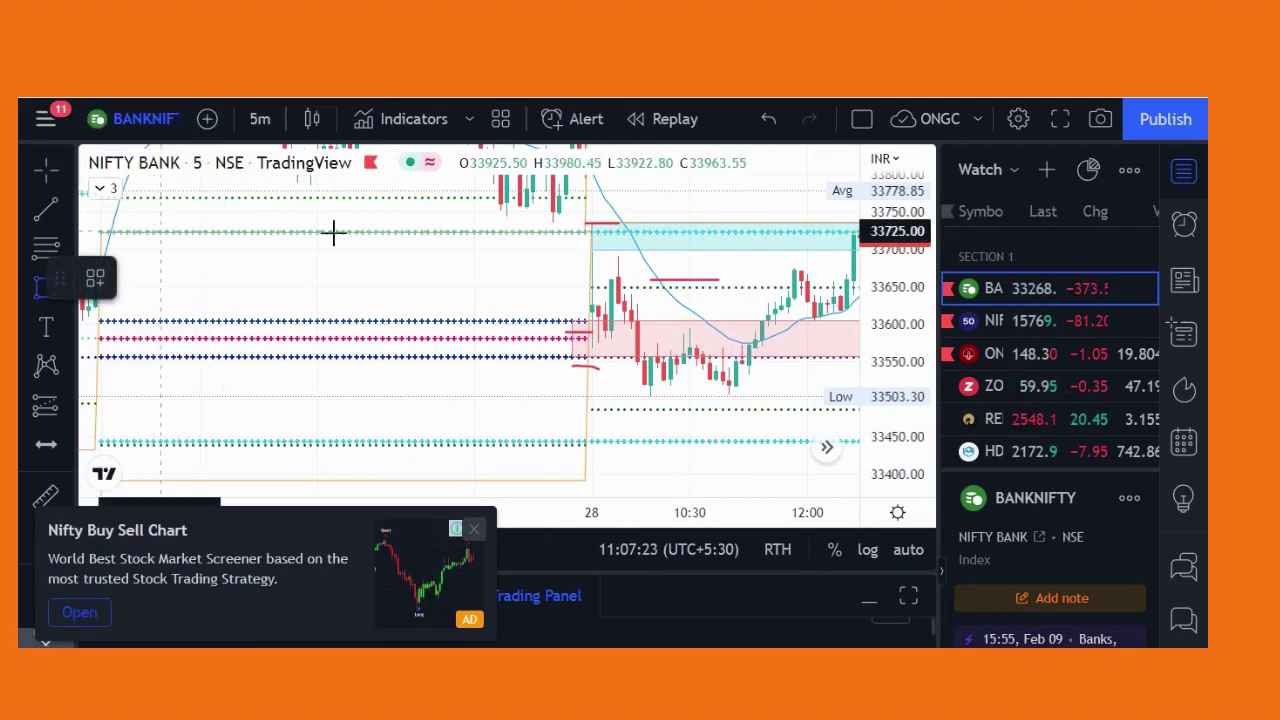
pyautogui.click(46, 168)
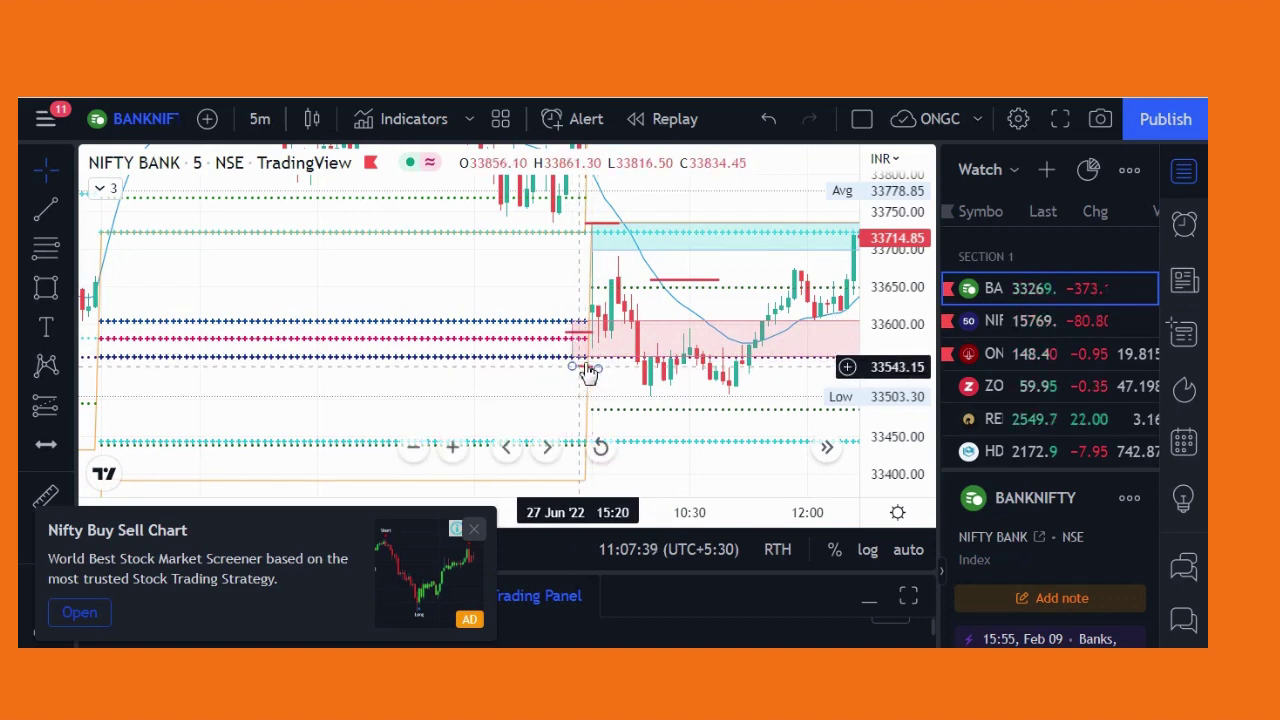
# Step: Examine how the 27 June CPR continues into 28 June as the pink zone, along with the turquoise zone above it
pyautogui.click(602, 332)
pyautogui.click(594, 232)
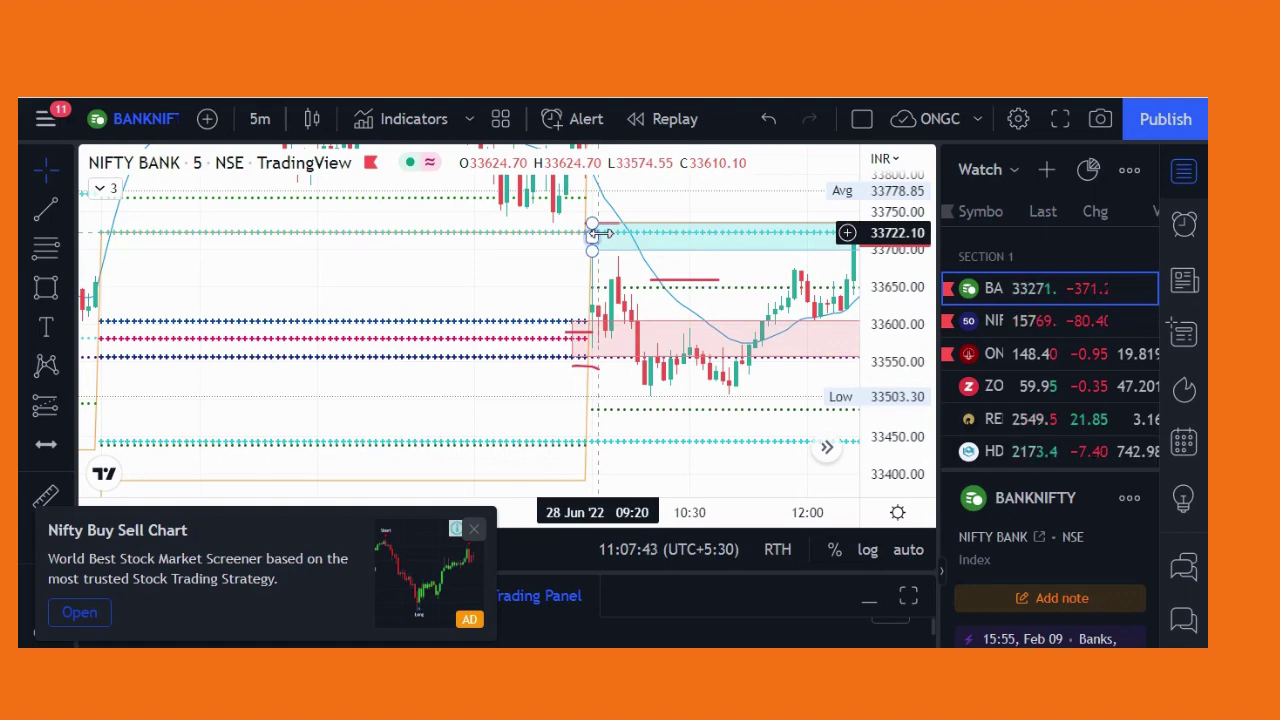
pyautogui.moveTo(654, 214); pyautogui.dragTo(532, 376)
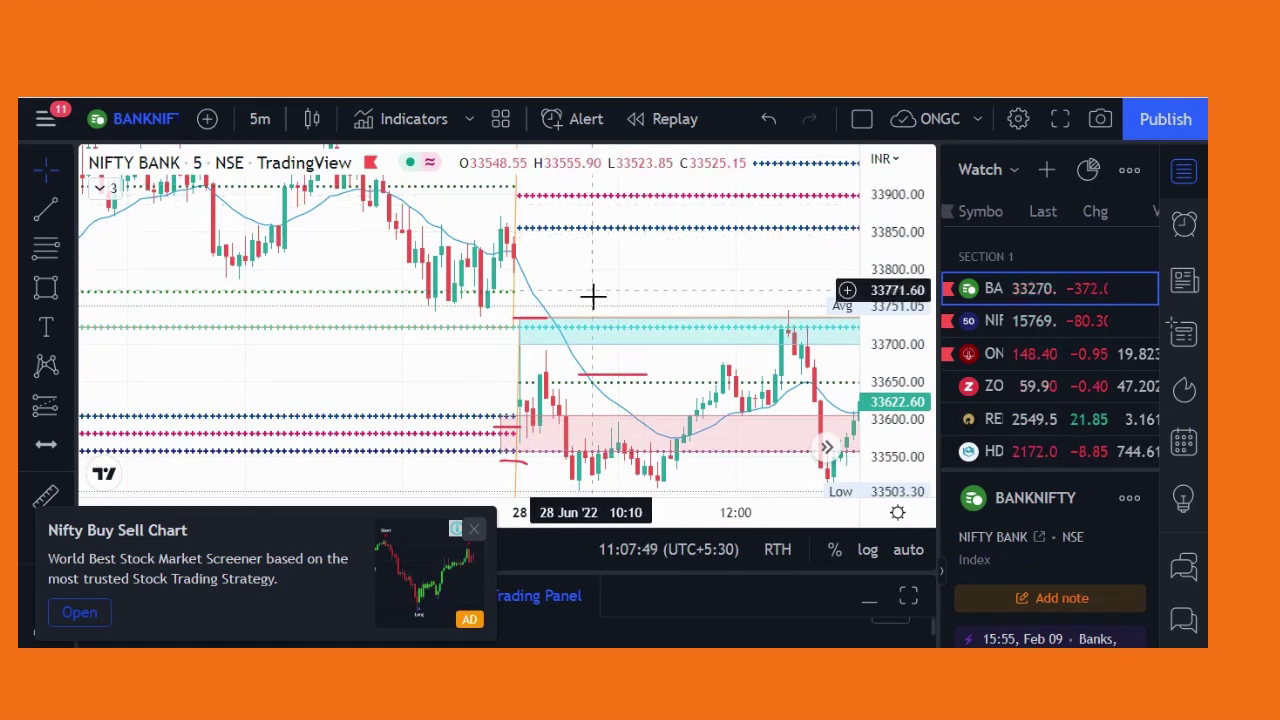
pyautogui.moveTo(584, 291); pyautogui.dragTo(521, 274)
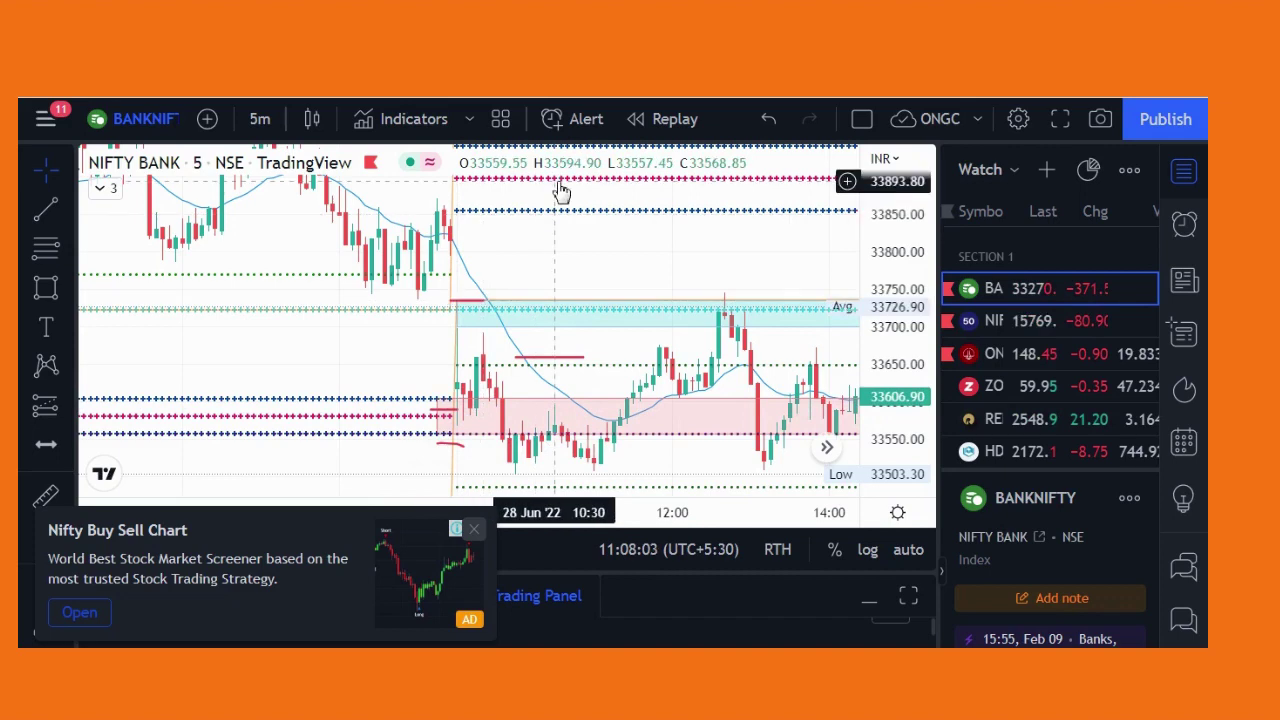
pyautogui.hscroll(1, 506, 226)
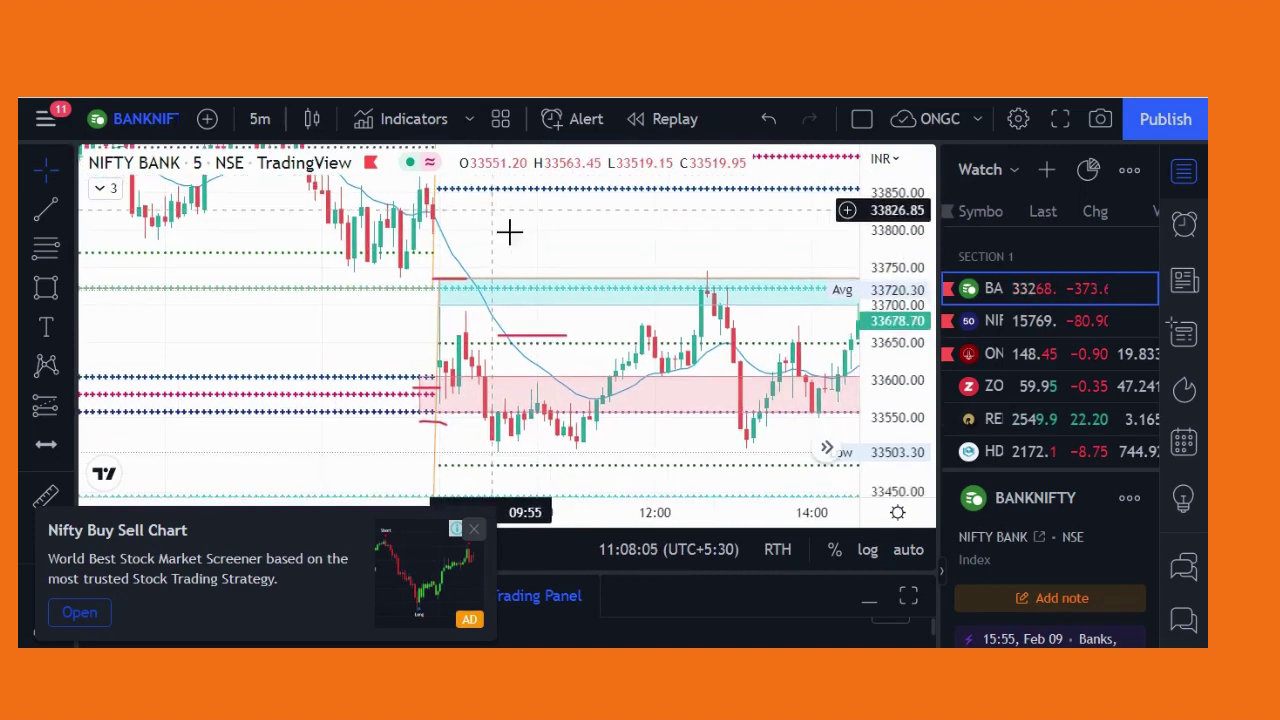
pyautogui.hscroll(2, 635, 380)
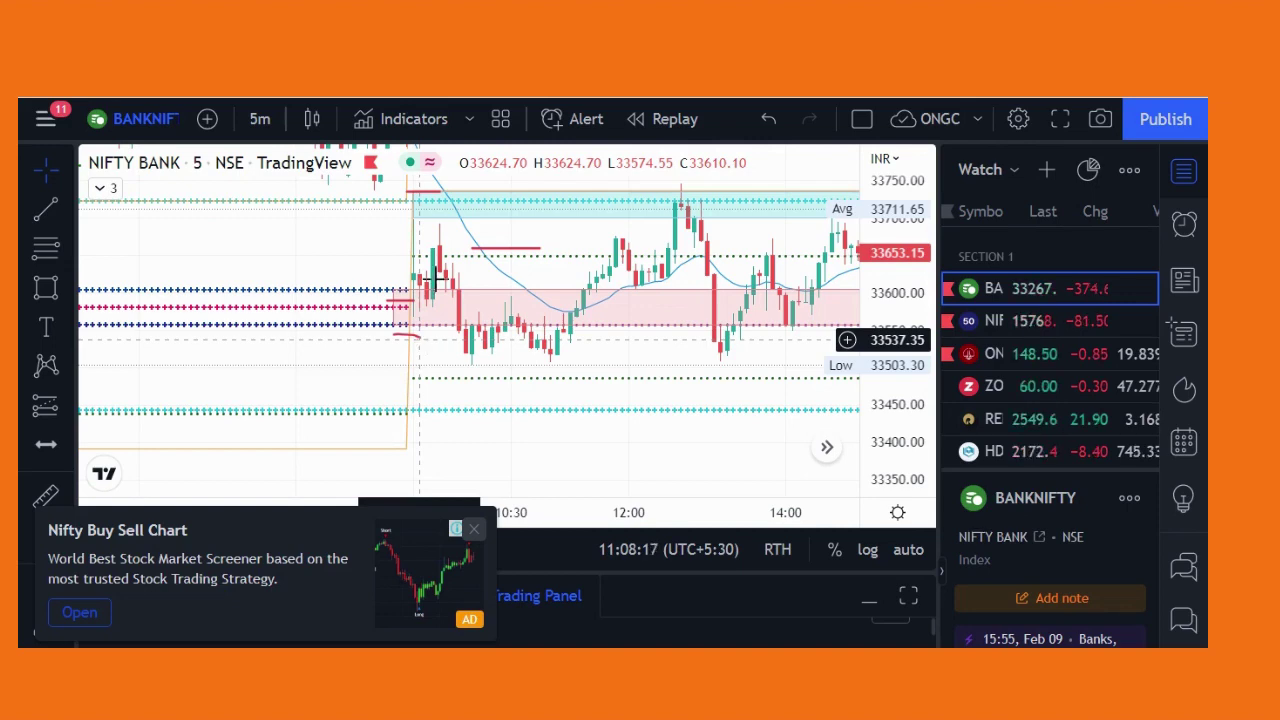
# Step: Dismiss the advertisement over the chart and examine the 28 June morning candles around the pink zone
pyautogui.click(420, 314)
pyautogui.click(474, 340)
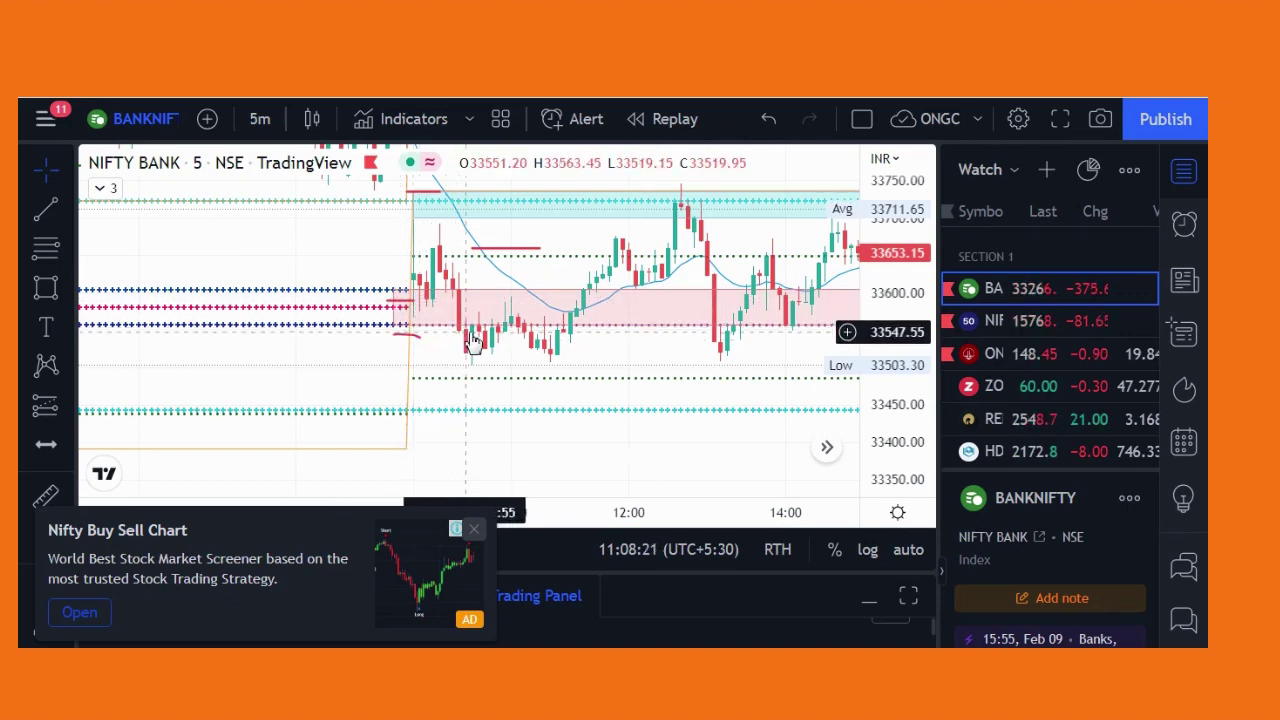
pyautogui.click(474, 529)
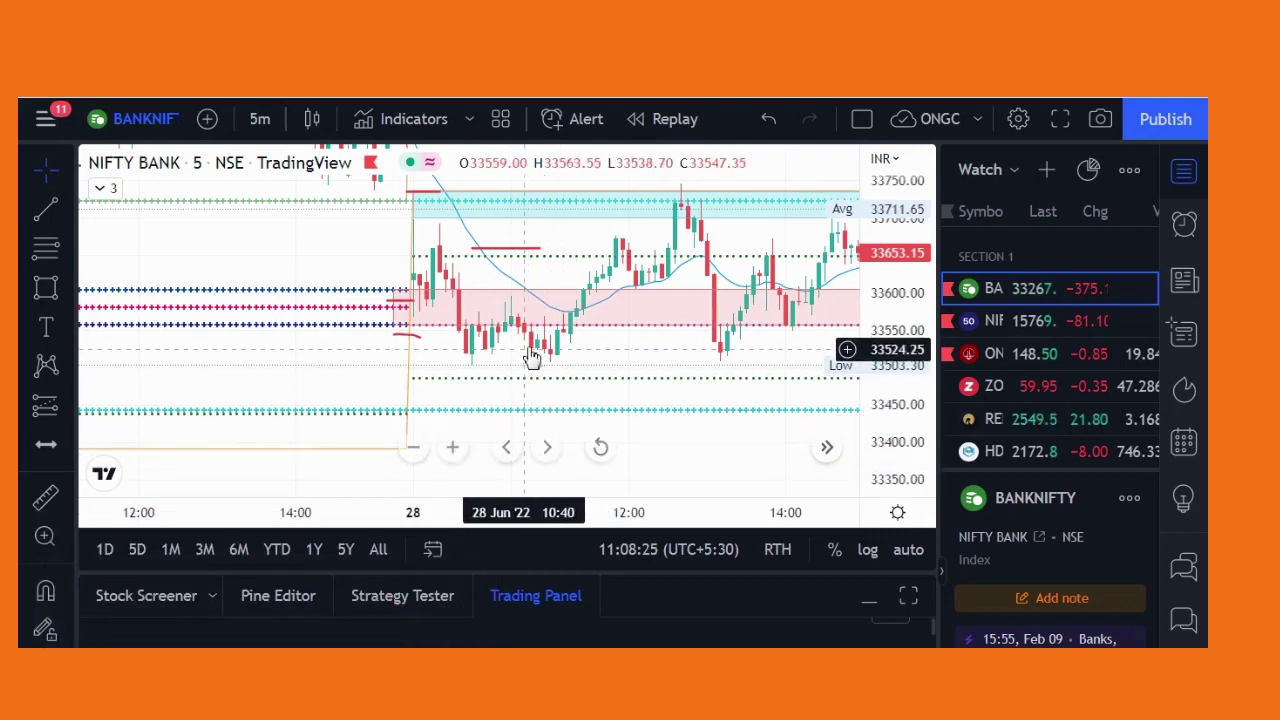
pyautogui.moveTo(551, 394); pyautogui.dragTo(580, 480)
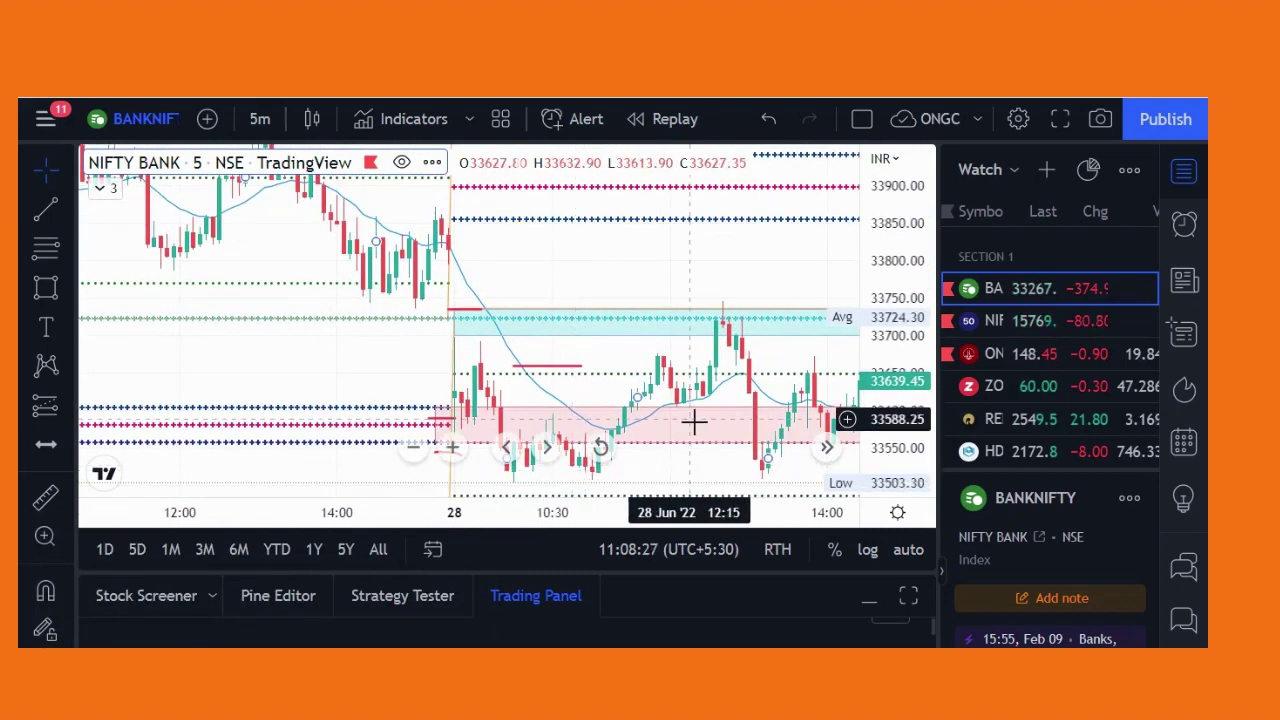
# Step: Examine how the 28 June afternoon candles move between the pink and turquoise zones up to the 29 June open
pyautogui.moveTo(777, 371); pyautogui.dragTo(700, 289)
pyautogui.moveTo(757, 376); pyautogui.dragTo(646, 381)
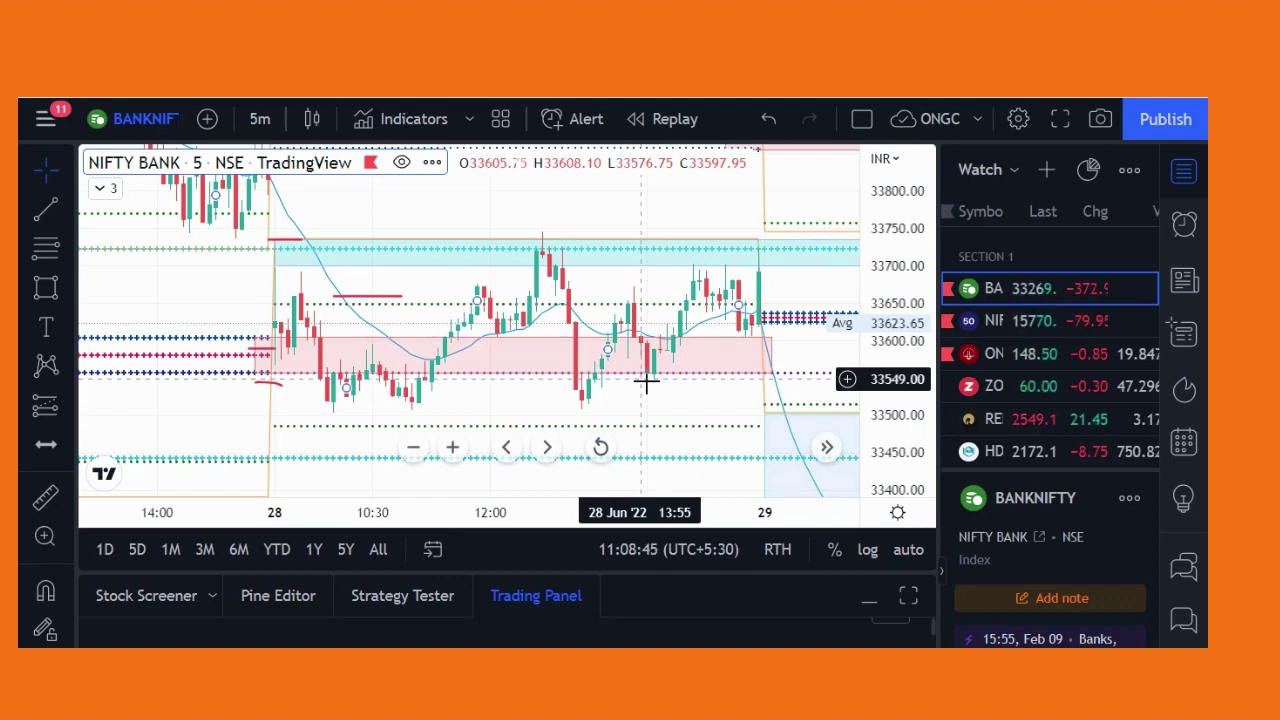
pyautogui.moveTo(655, 388); pyautogui.dragTo(492, 291)
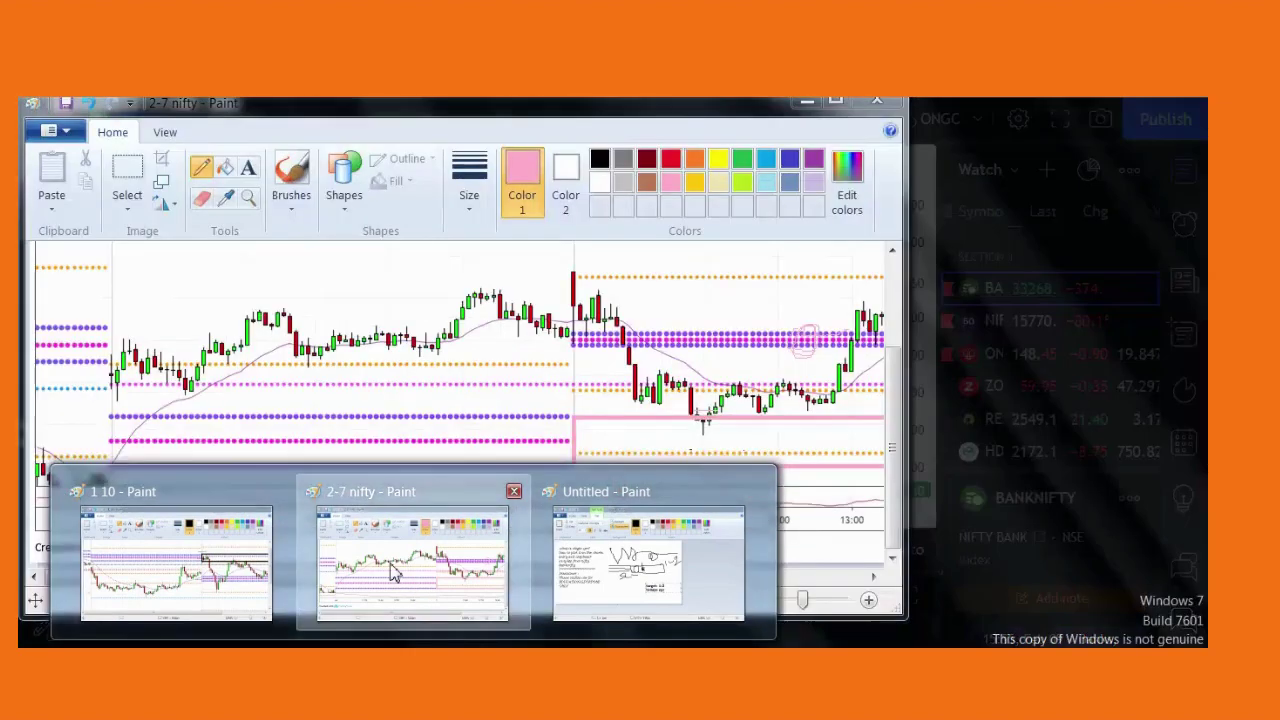
# Step: Switch to the 2-7 nifty picture in Paint and pencil a pink line beside the candles just above the 2 July CPR
pyautogui.click(393, 572)
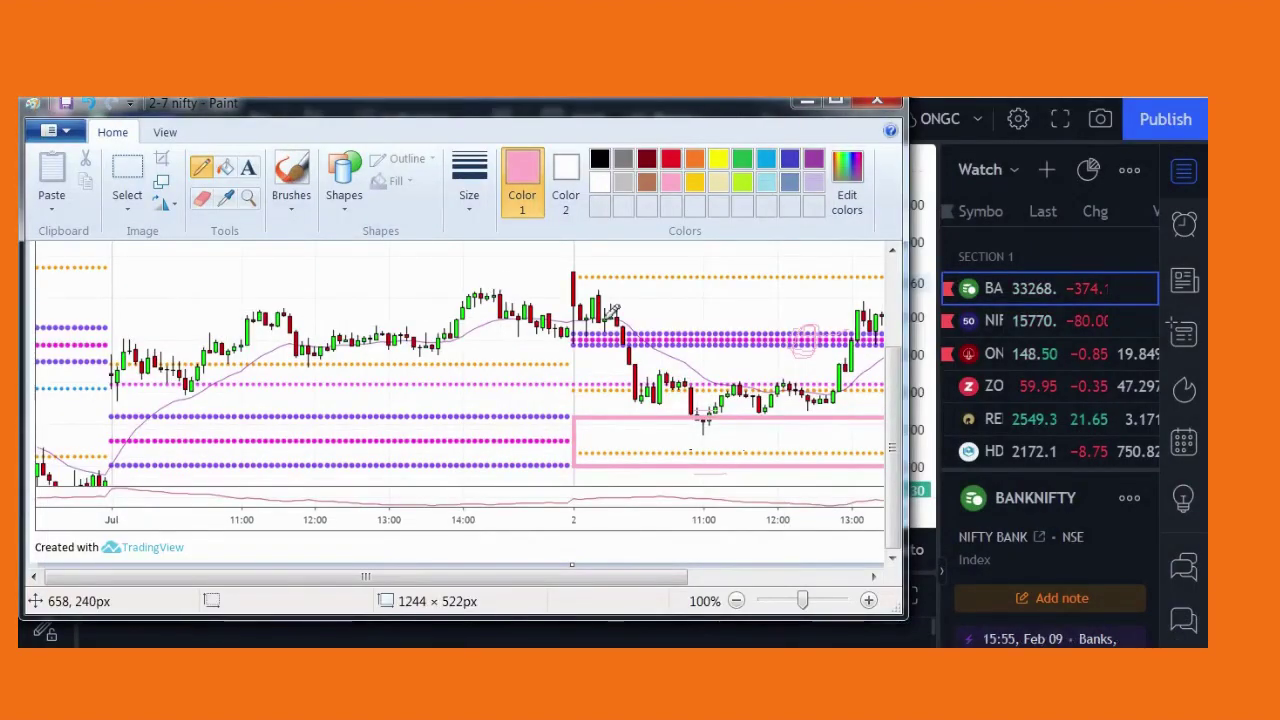
pyautogui.moveTo(684, 317); pyautogui.dragTo(618, 315)
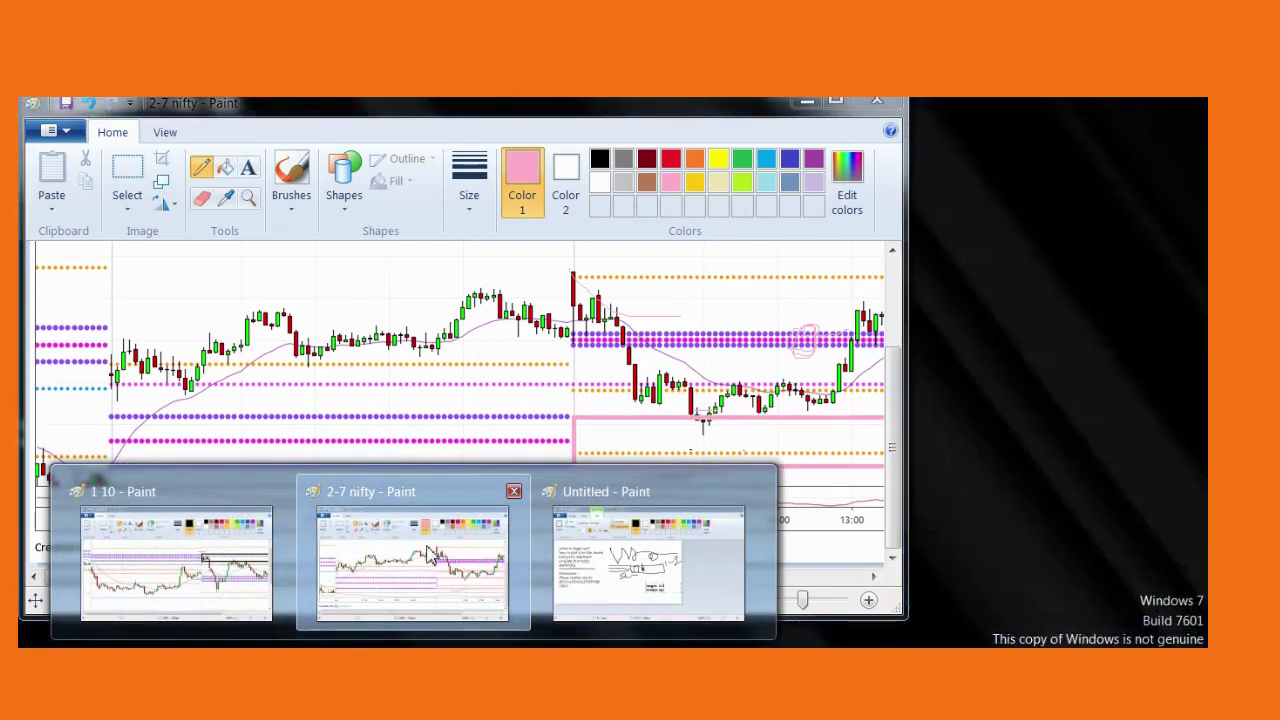
pyautogui.click(427, 553)
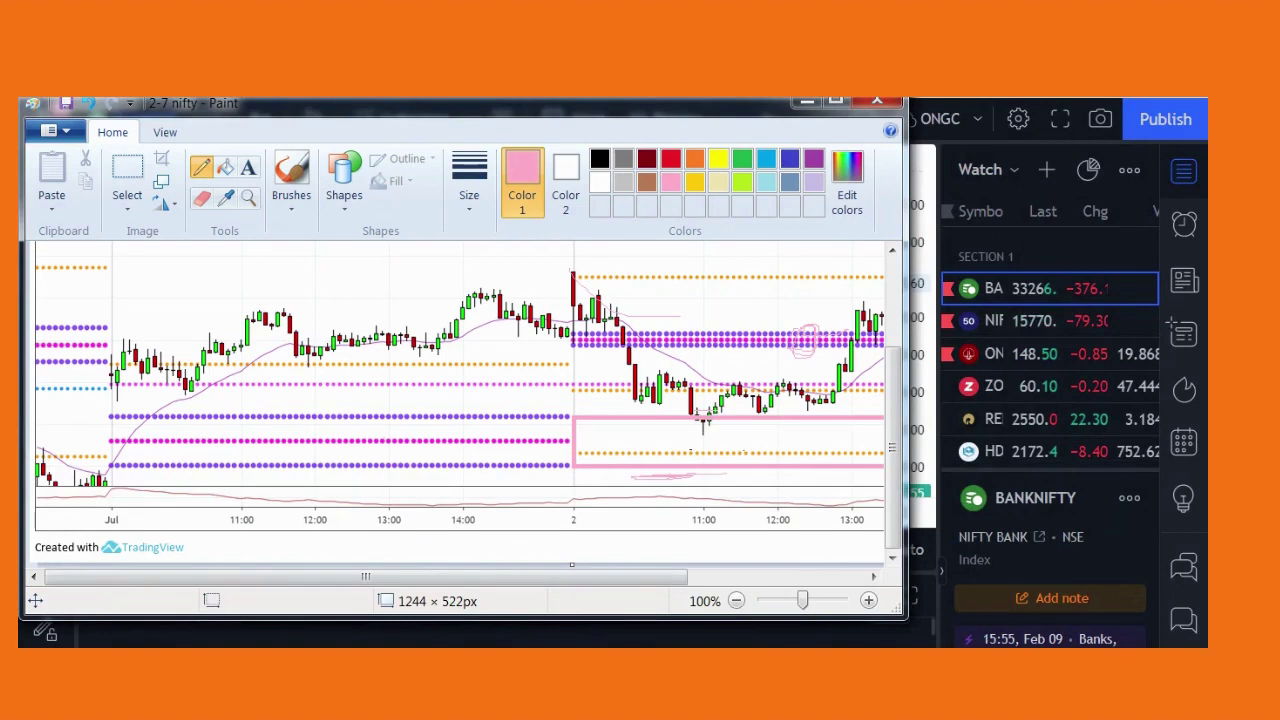
# Step: Switch to the 1 10 picture in Paint and pencil a short black line just above the black box's upper edge
pyautogui.moveTo(424, 635)
pyautogui.click(171, 550)
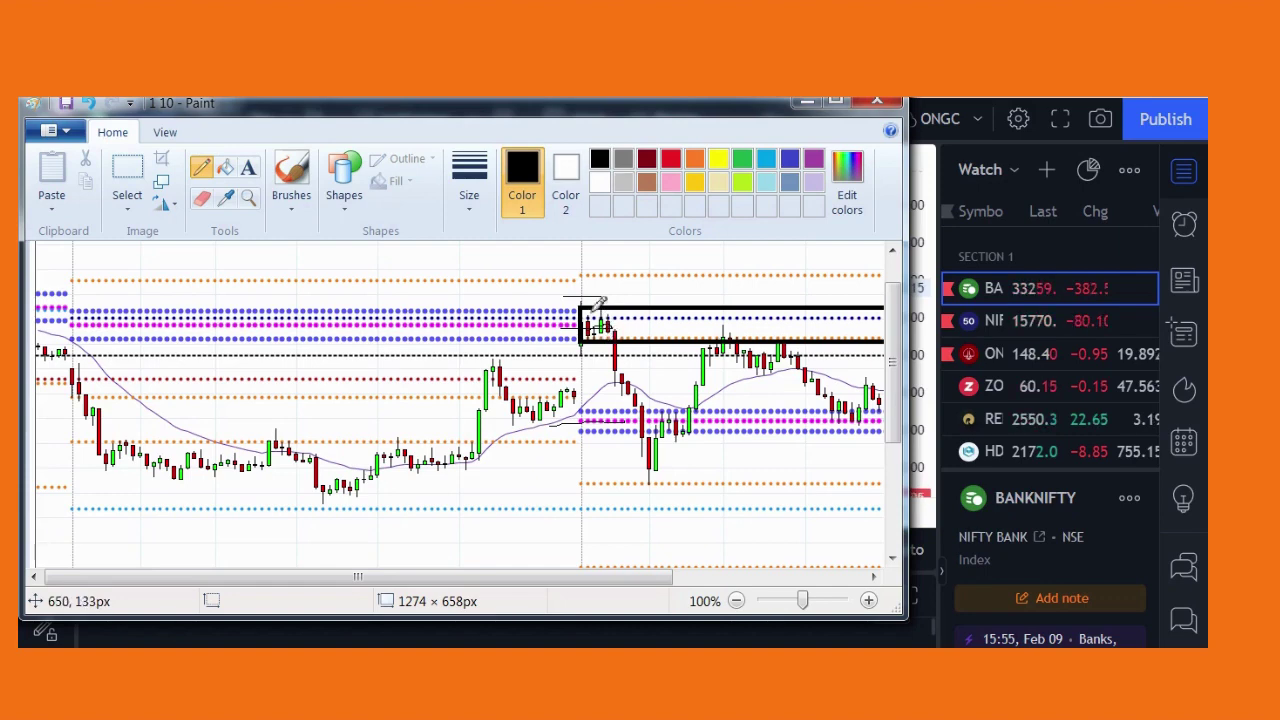
pyautogui.moveTo(574, 297); pyautogui.dragTo(609, 297)
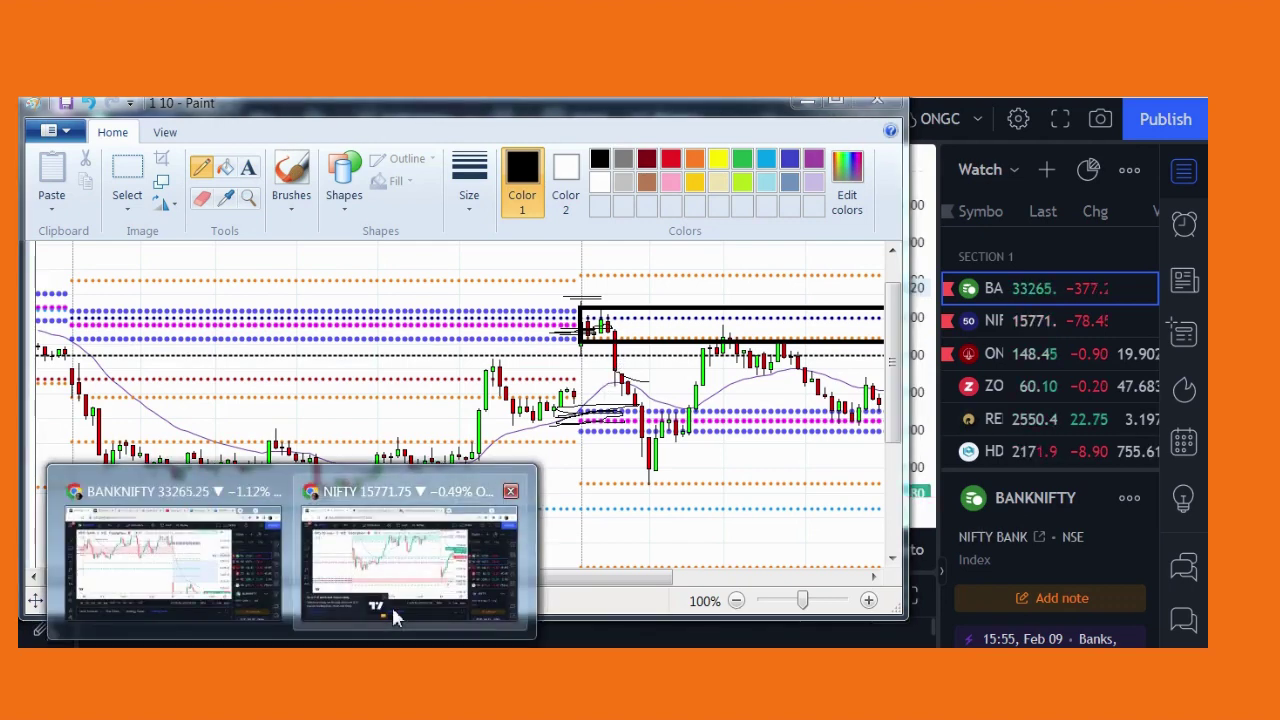
# Step: Switch to the 5-minute NIFTY chart in TradingView and examine the 29 June opening candles against the pink zone
pyautogui.click(397, 612)
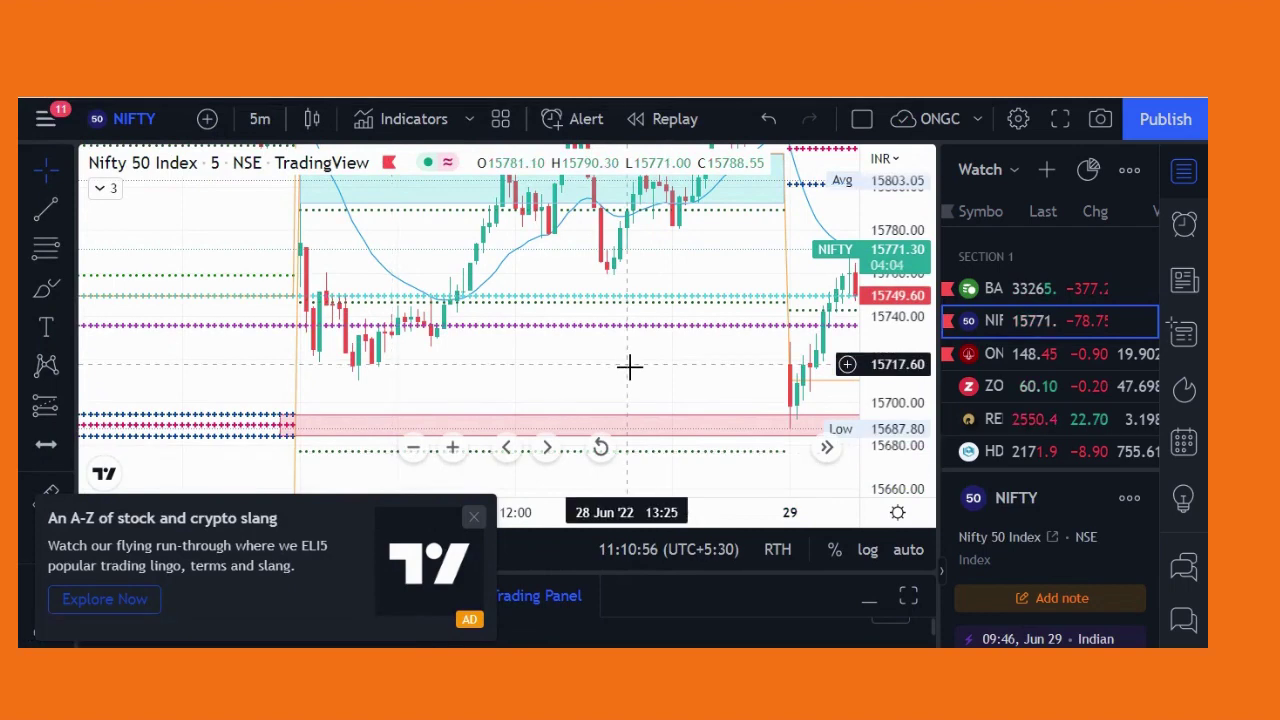
pyautogui.moveTo(674, 363); pyautogui.dragTo(291, 380)
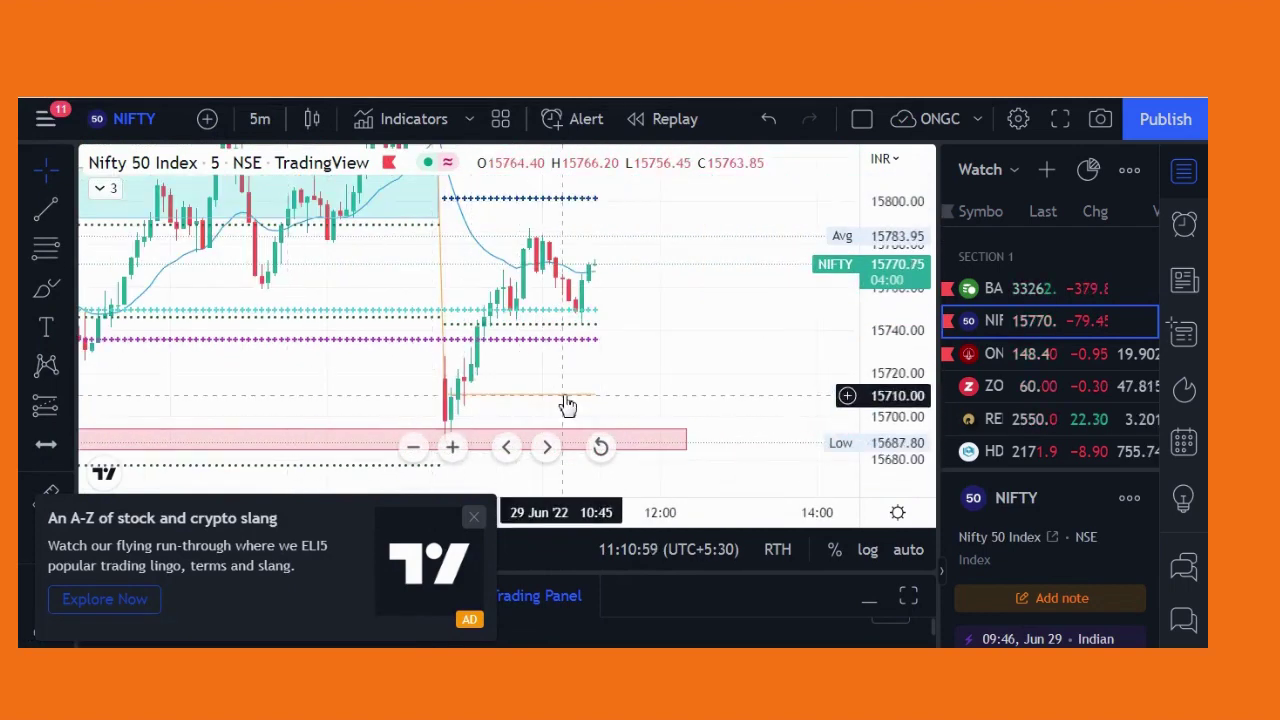
pyautogui.moveTo(595, 373); pyautogui.dragTo(746, 286)
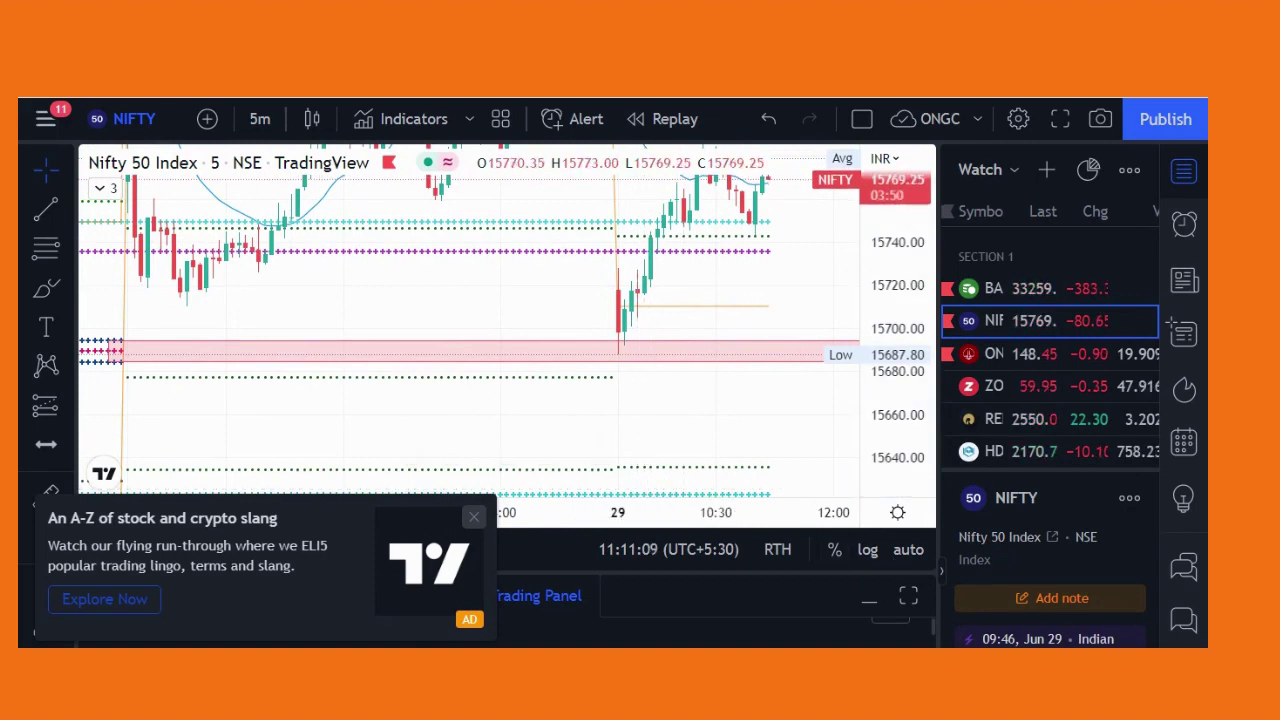
pyautogui.moveTo(667, 321); pyautogui.dragTo(705, 350)
# Step: Examine the untouched 27 June CPR lines and follow them into the pink zone that extends across 28 June
pyautogui.moveTo(482, 339); pyautogui.dragTo(646, 317)
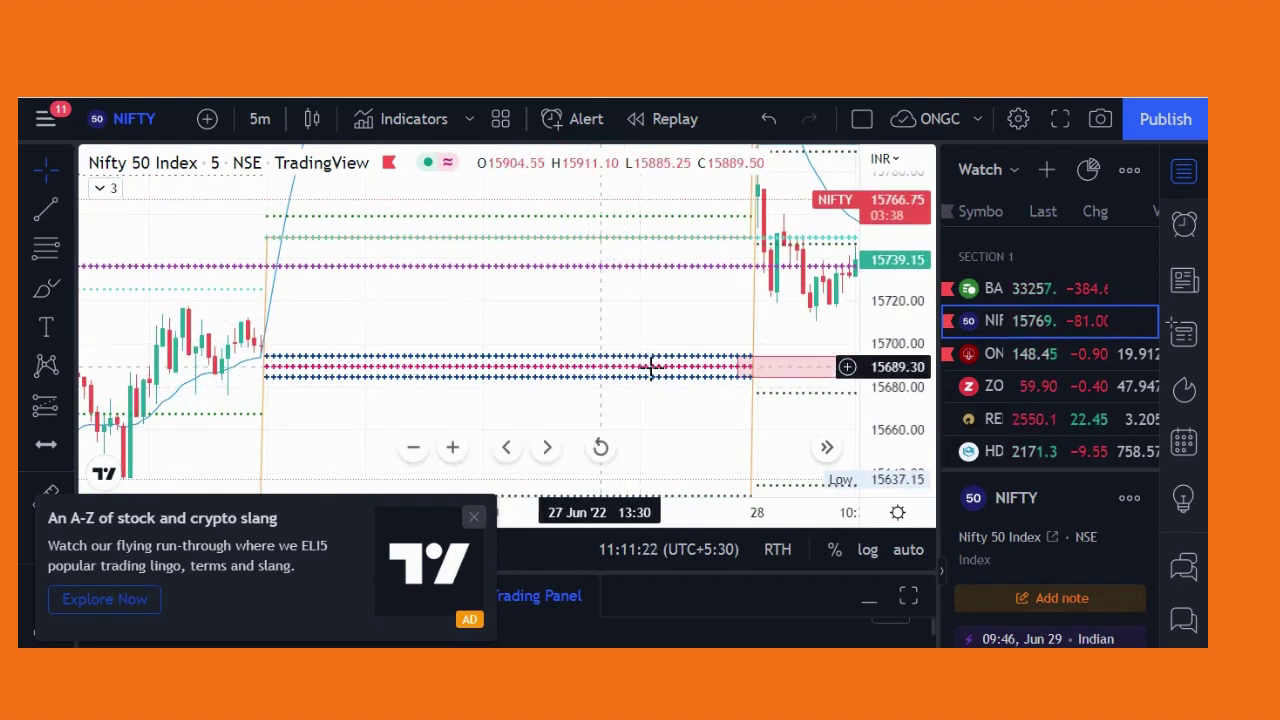
pyautogui.moveTo(617, 377); pyautogui.dragTo(580, 246)
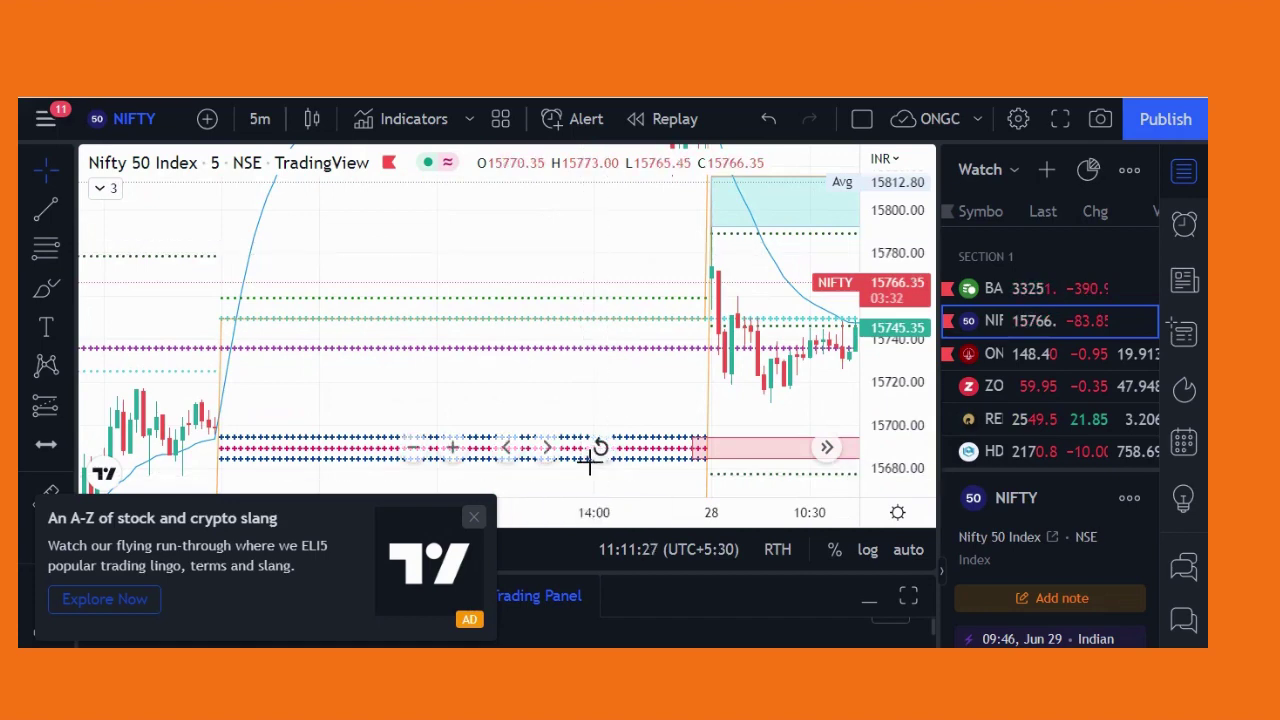
pyautogui.moveTo(651, 366); pyautogui.dragTo(301, 242)
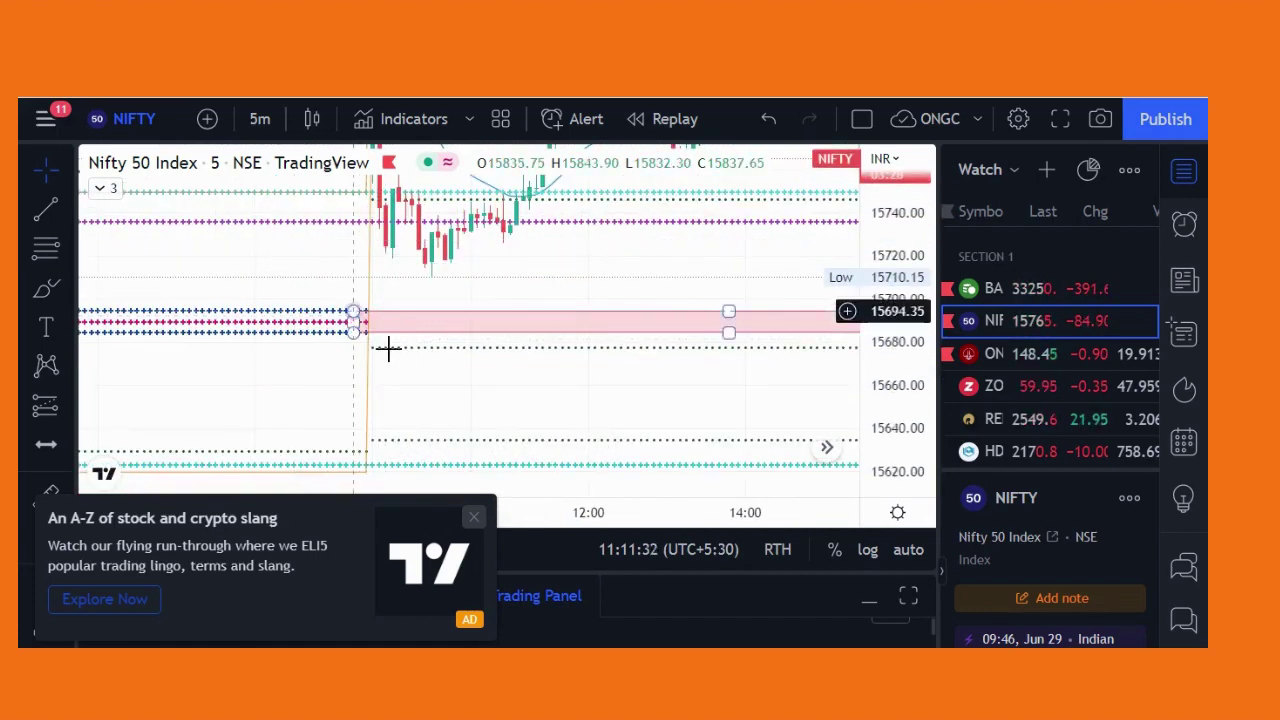
# Step: Draw a red brush stroke descending through the pink zone after the 29 June opening candles, from about 15720 to 15660
pyautogui.moveTo(754, 289); pyautogui.dragTo(431, 283)
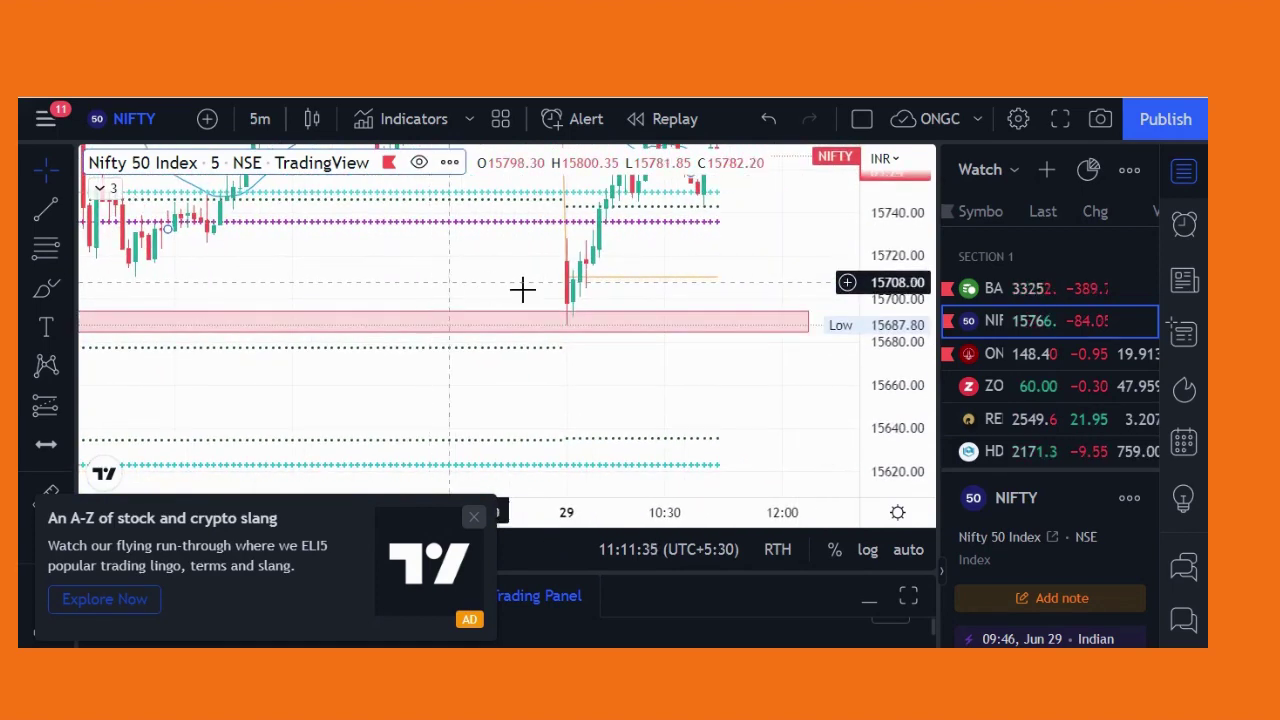
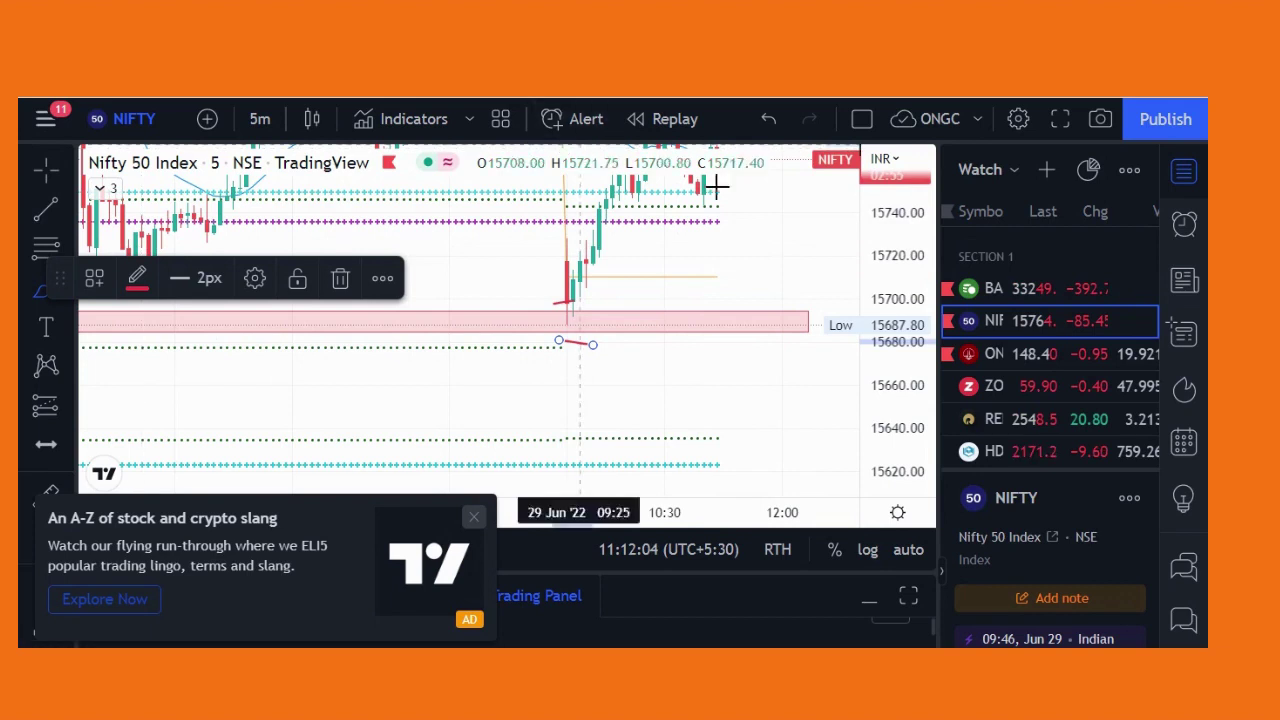
pyautogui.moveTo(672, 255); pyautogui.dragTo(690, 325)
pyautogui.moveTo(703, 380); pyautogui.dragTo(698, 380)
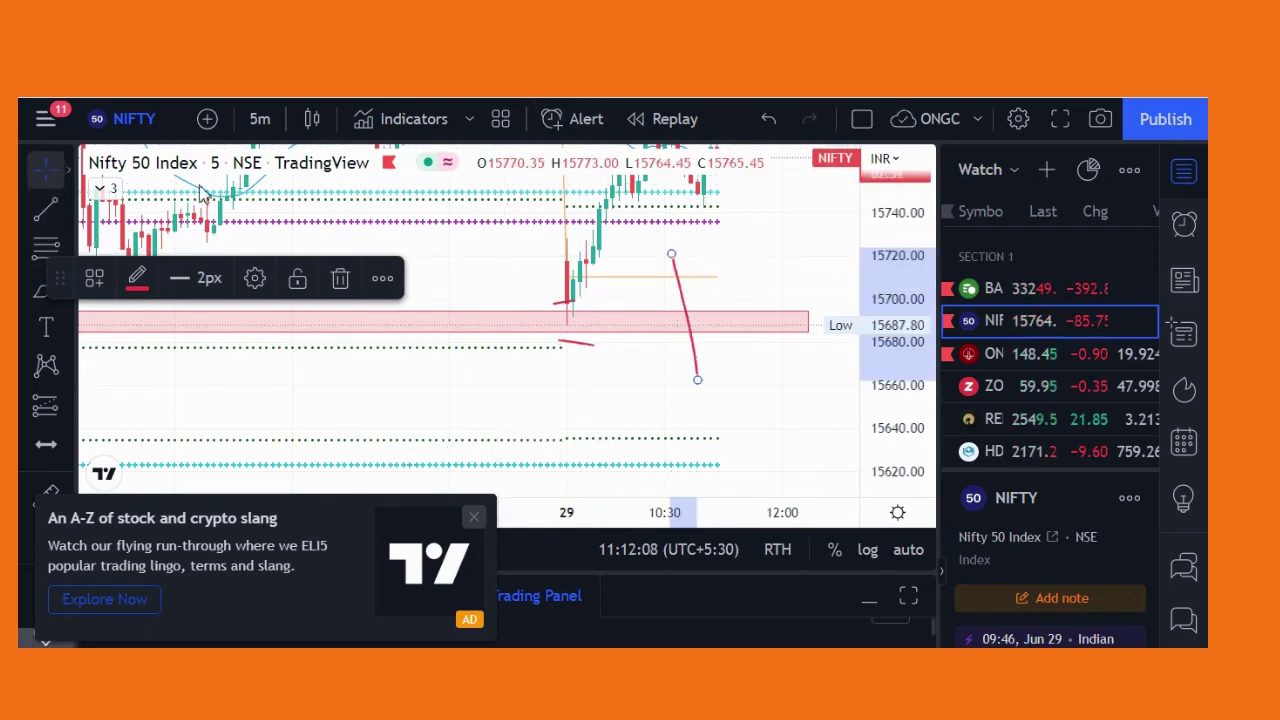
# Step: Examine the 29 June rebound below that day's CPR lines and dismiss the advertisement over the chart
pyautogui.moveTo(740, 300); pyautogui.dragTo(722, 468)
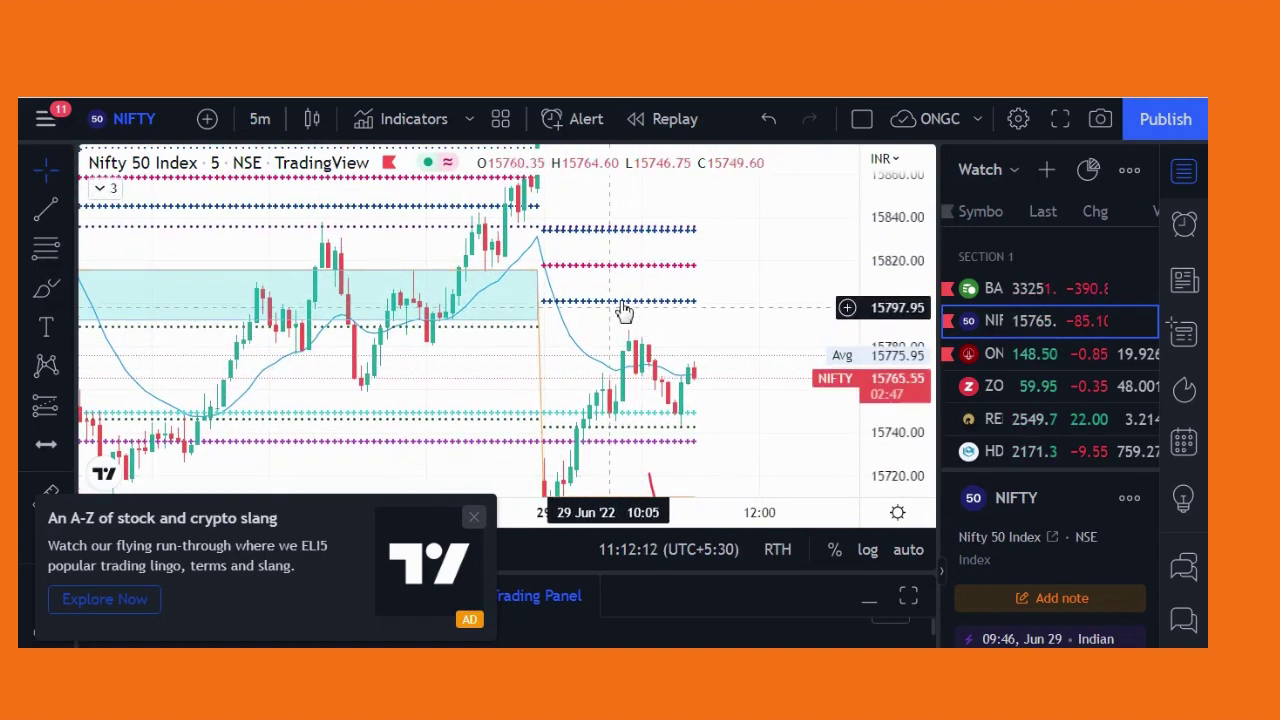
pyautogui.moveTo(651, 289); pyautogui.dragTo(625, 244)
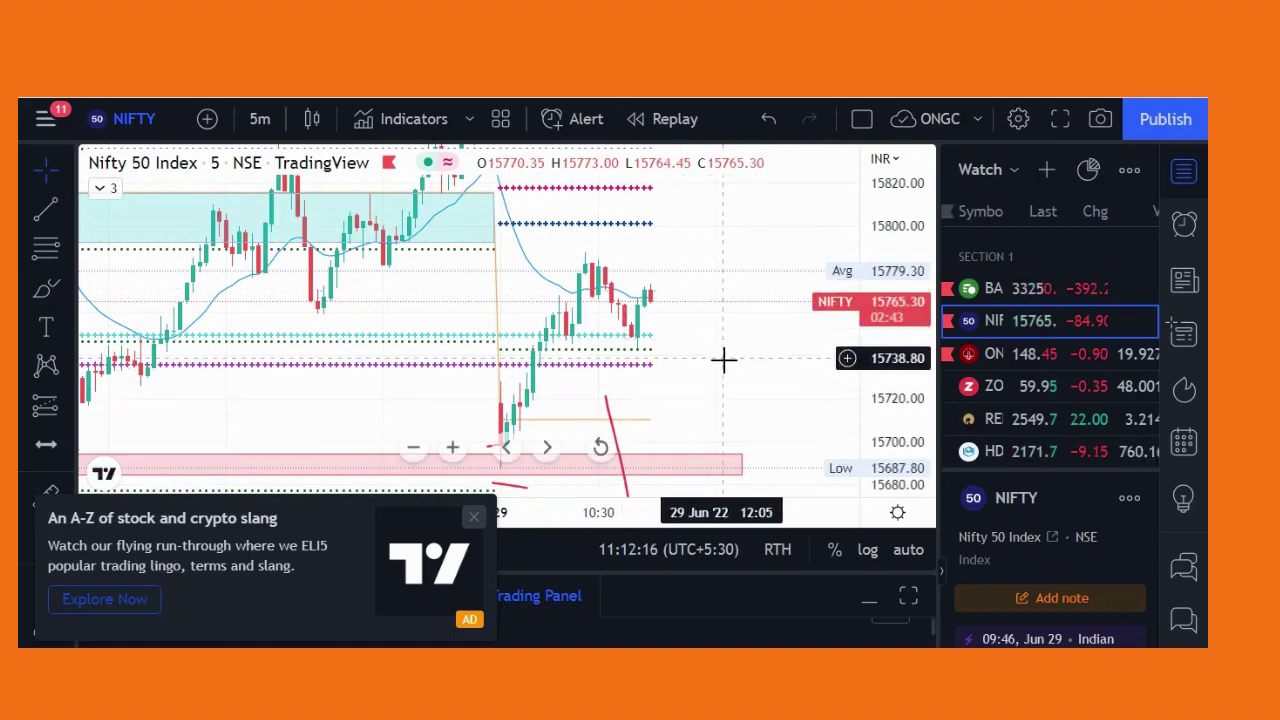
pyautogui.click(475, 519)
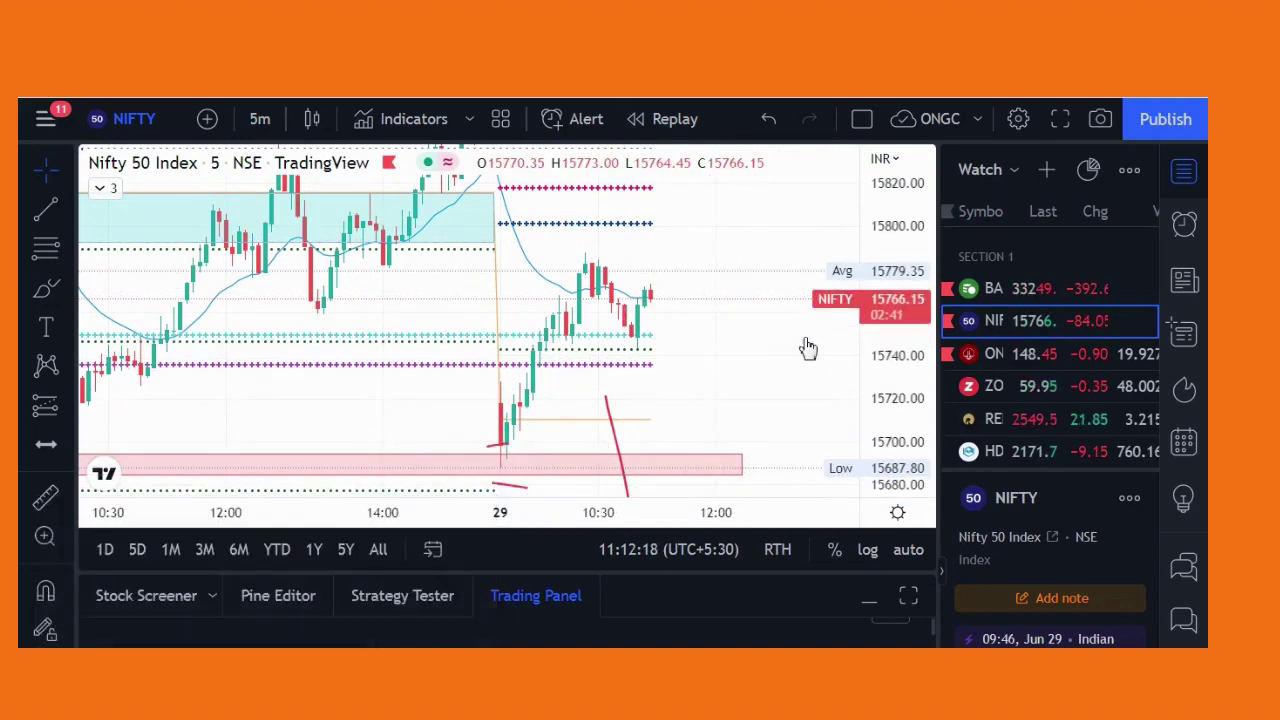
# Step: Compare the 29 June bounce from the pink zone with the CPR lines above the latest NIFTY candles
pyautogui.moveTo(678, 413); pyautogui.dragTo(640, 314)
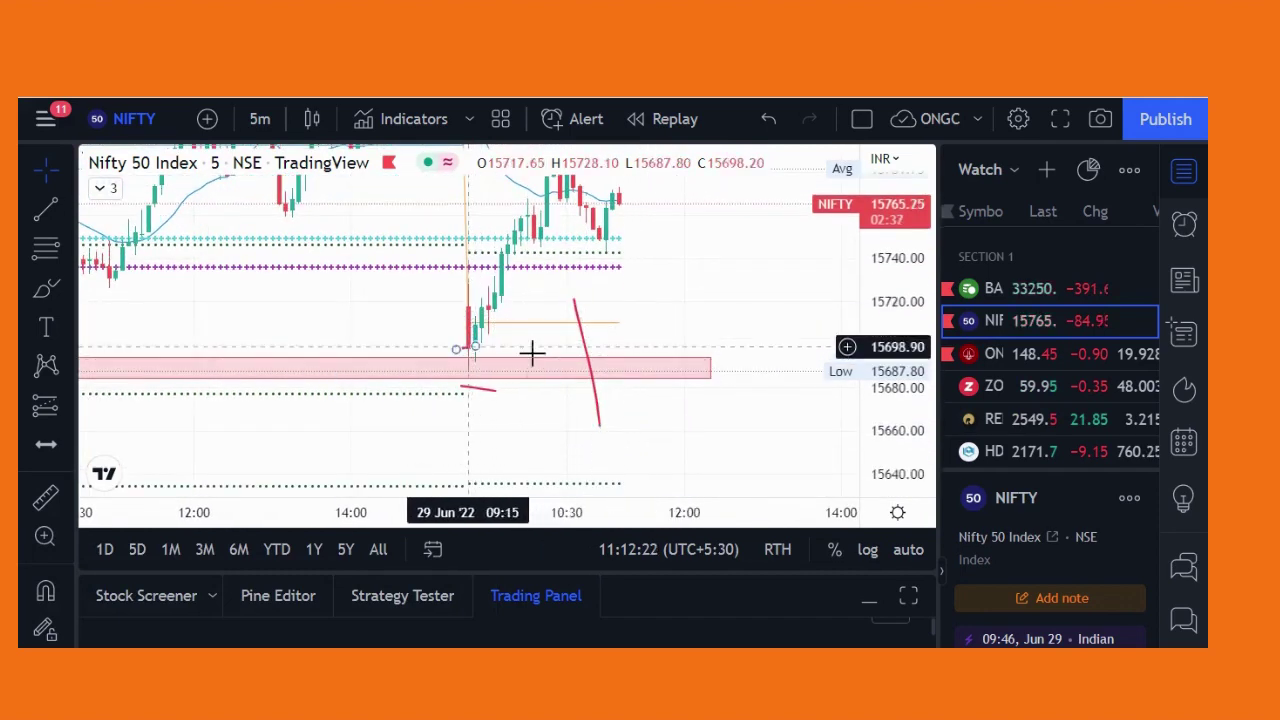
pyautogui.moveTo(693, 276); pyautogui.dragTo(721, 390)
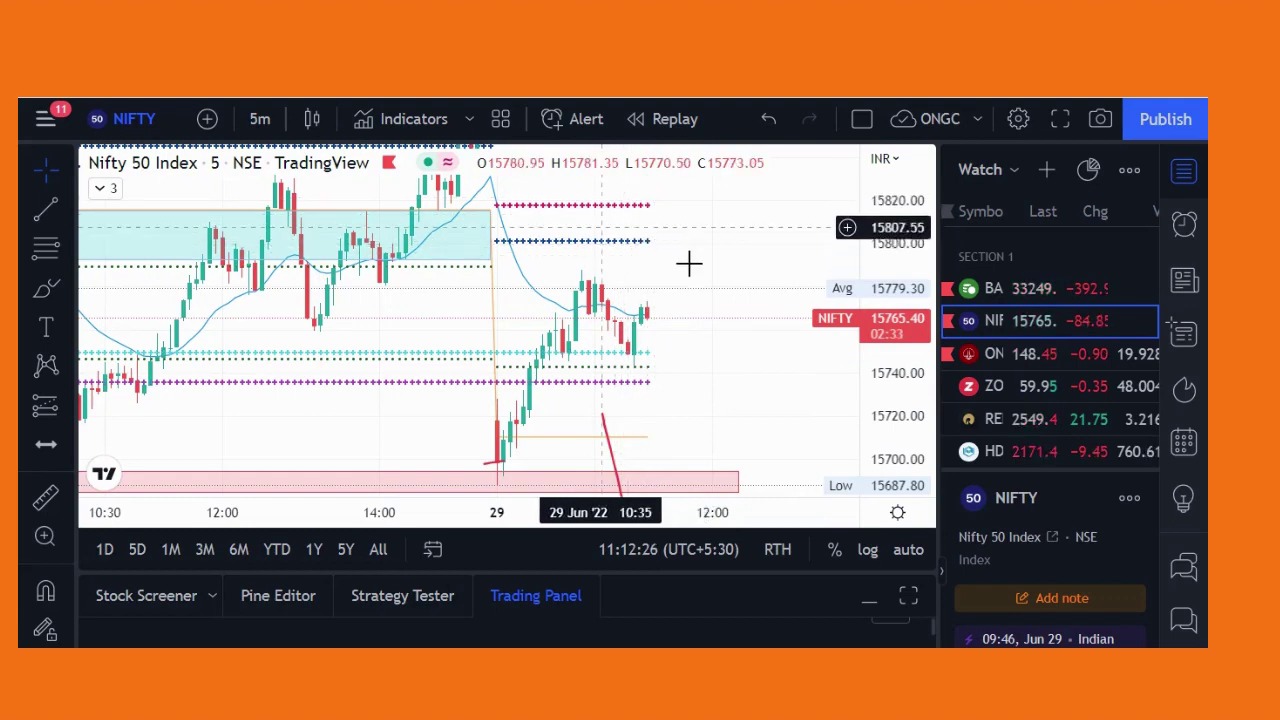
pyautogui.moveTo(689, 277); pyautogui.dragTo(698, 344)
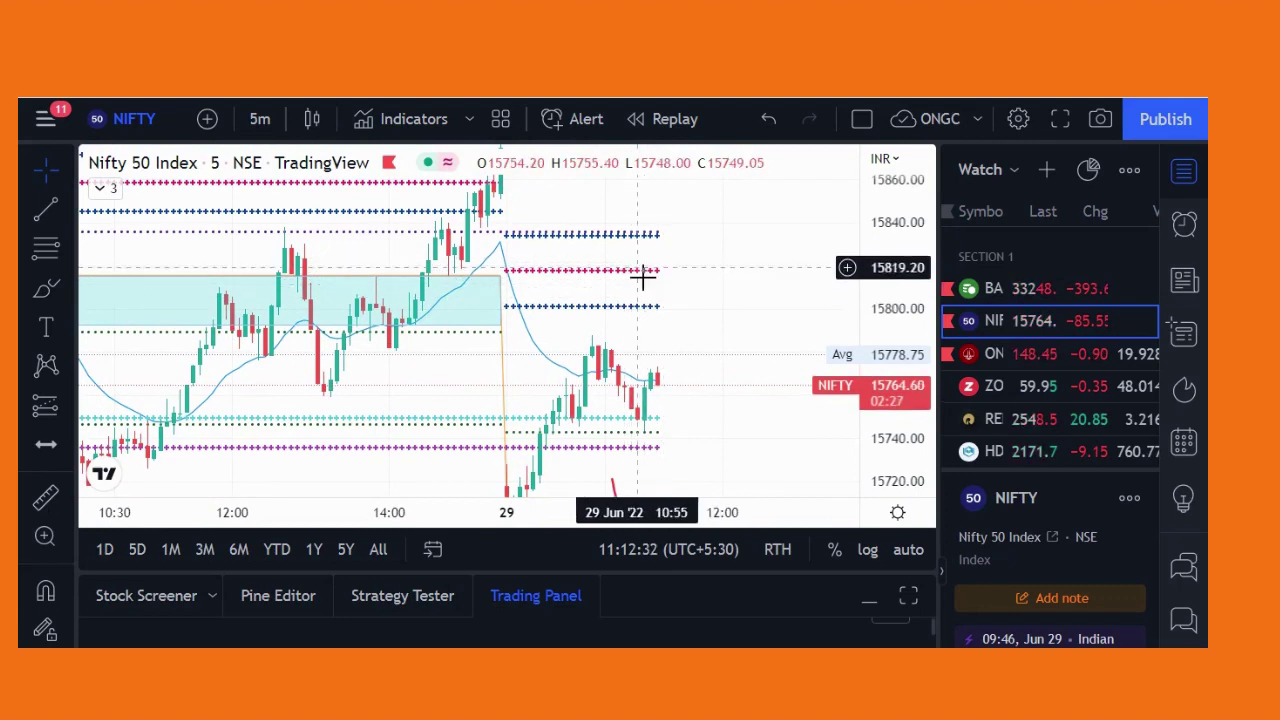
pyautogui.moveTo(743, 334); pyautogui.dragTo(726, 277)
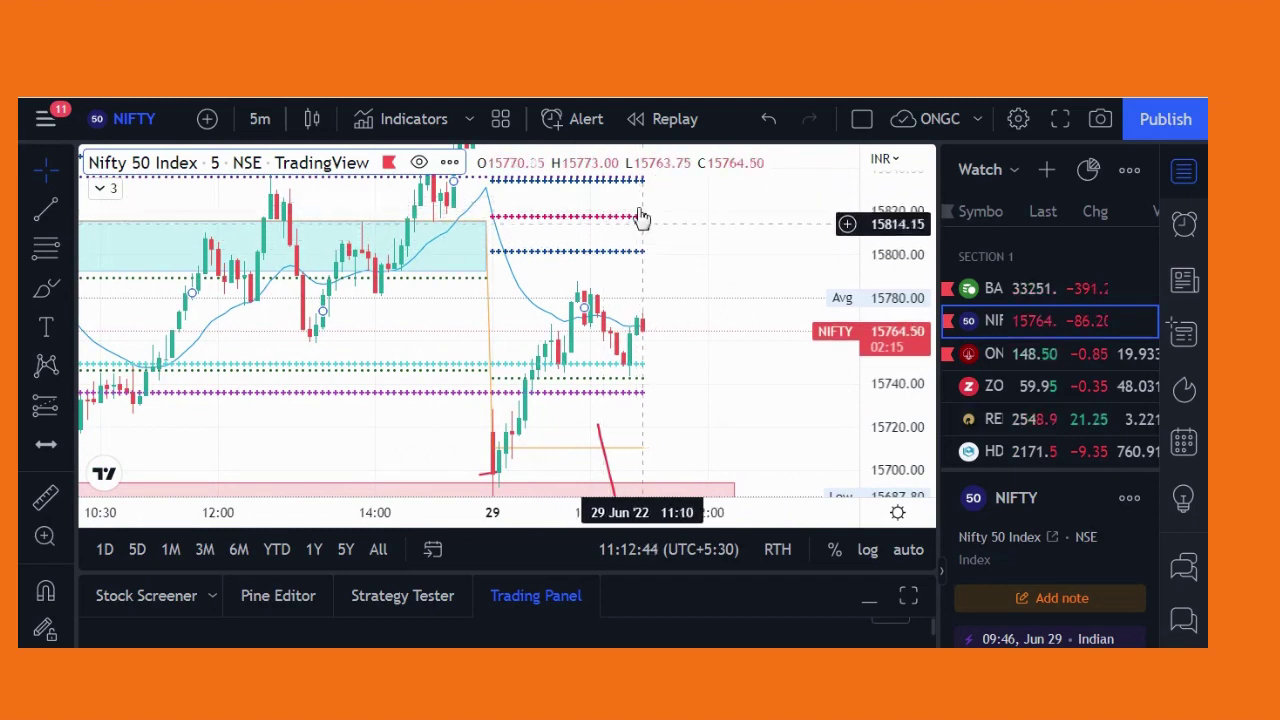
pyautogui.moveTo(740, 354); pyautogui.dragTo(702, 250)
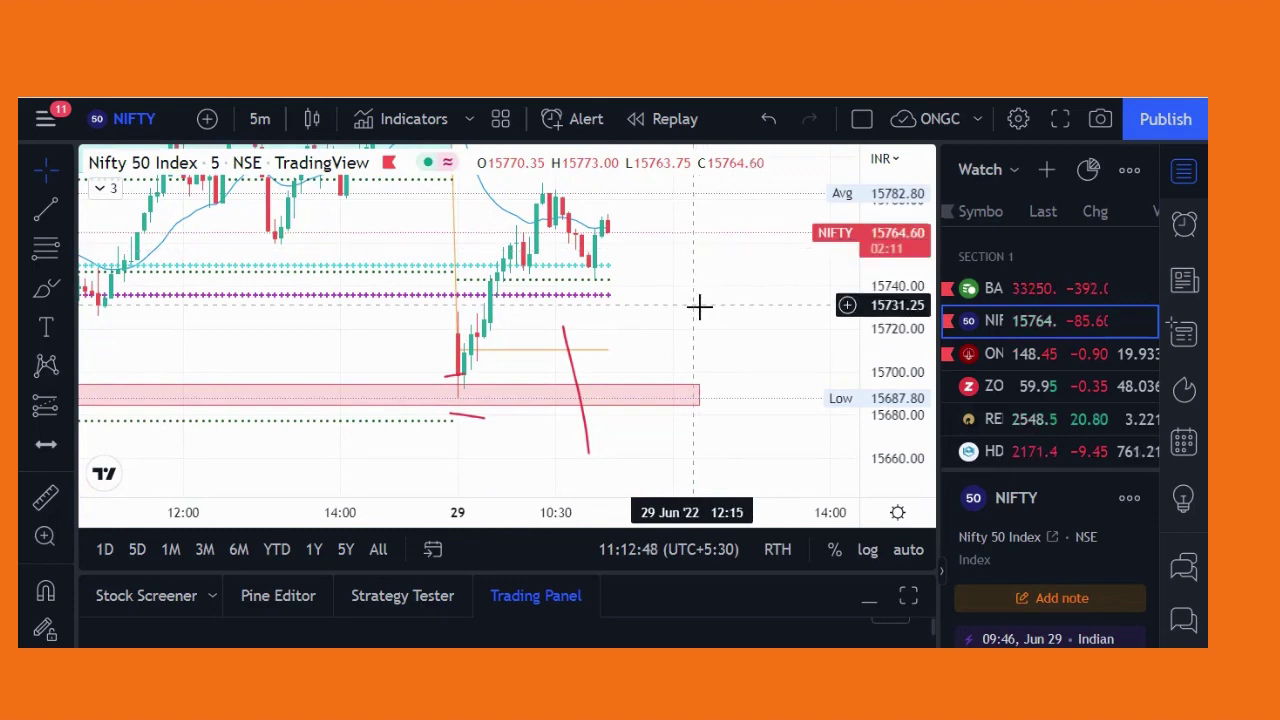
pyautogui.moveTo(700, 303); pyautogui.dragTo(663, 329)
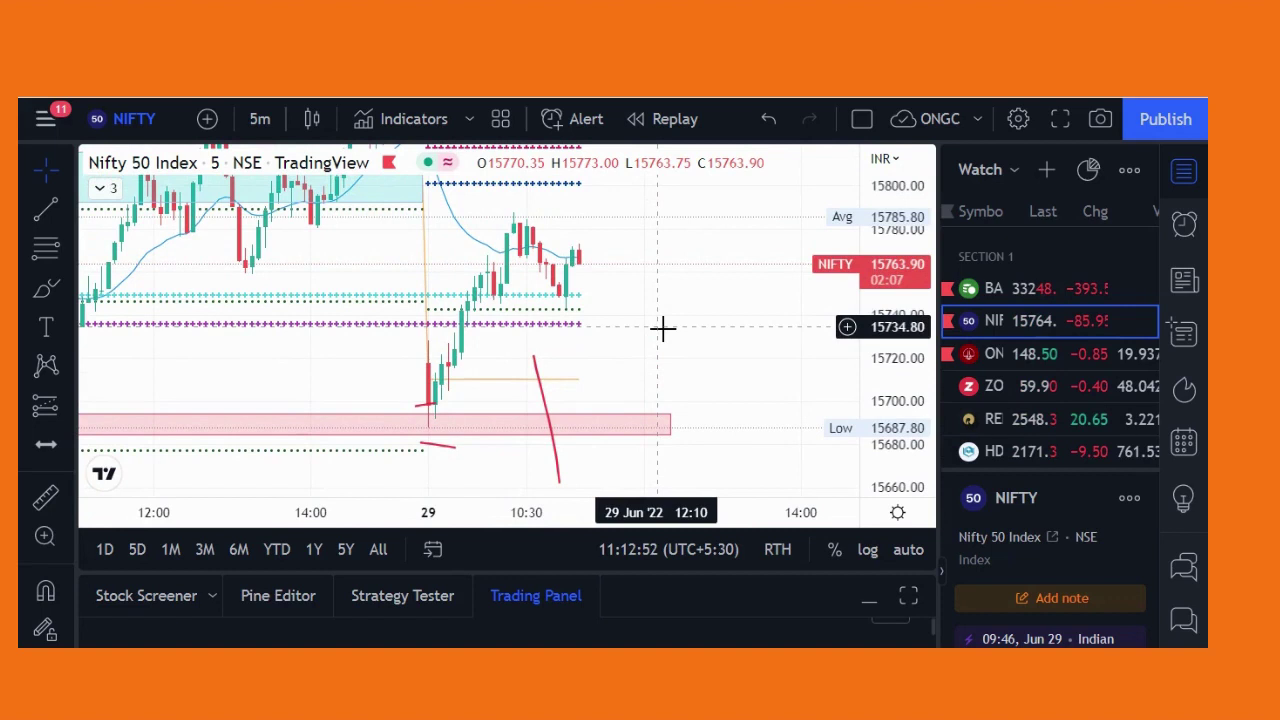